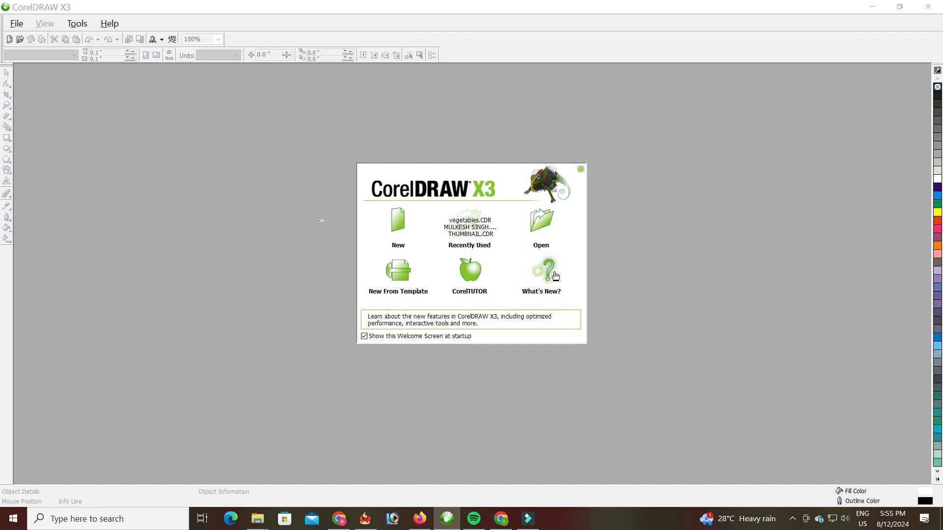
- Create a new blank Letter-size document, Graphic1, from the Welcome Screen
left_click(402, 224)
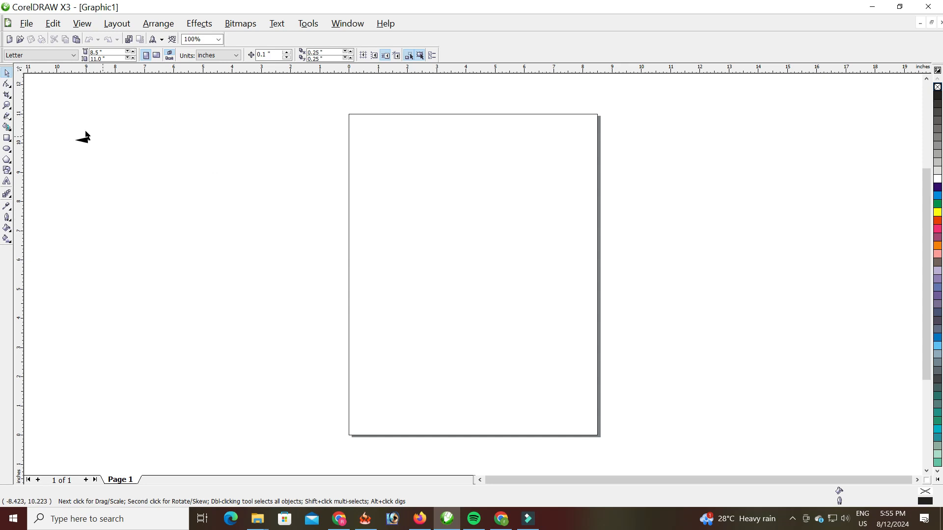
- Draw a rectangle near the top of the page
left_click(7, 139)
left_click(401, 158)
left_click_drag(408, 172, 519, 230)
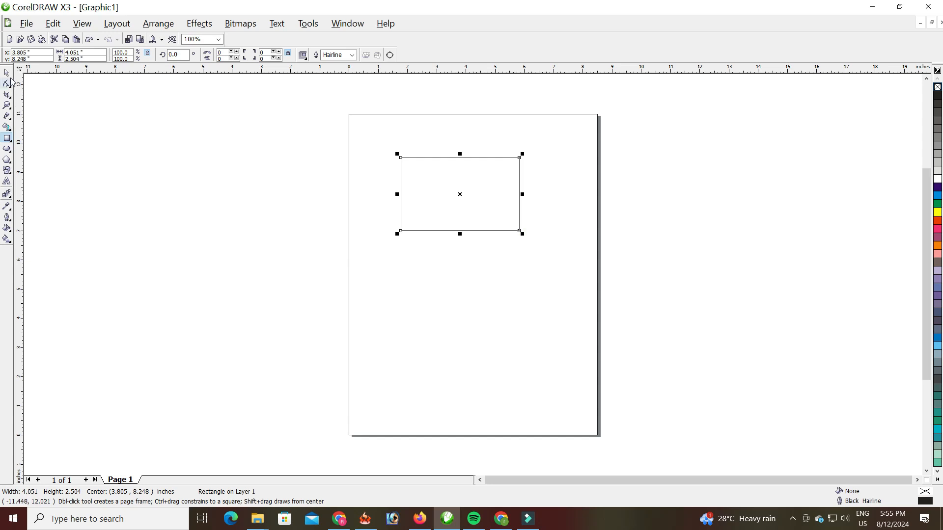
- Switch the document measurement units to centimetres
left_click(6, 74)
left_click(203, 146)
left_click(216, 55)
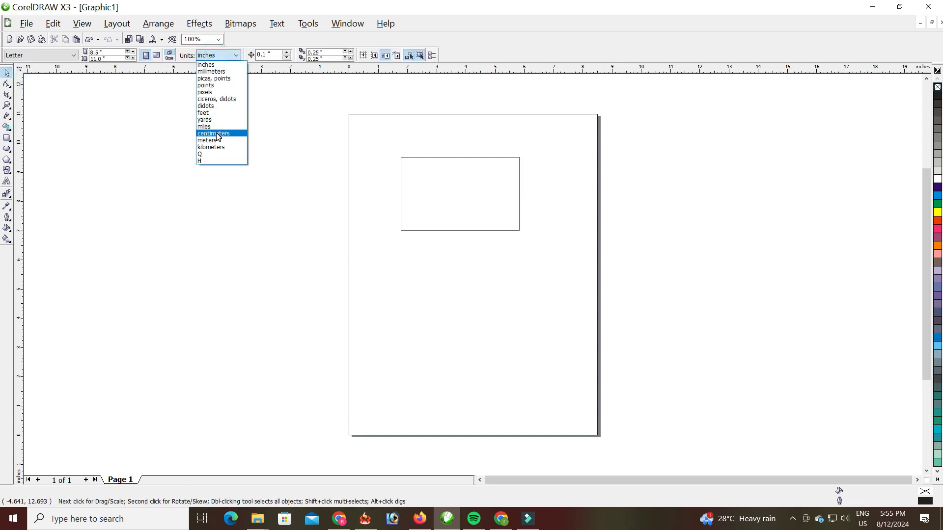
left_click(218, 136)
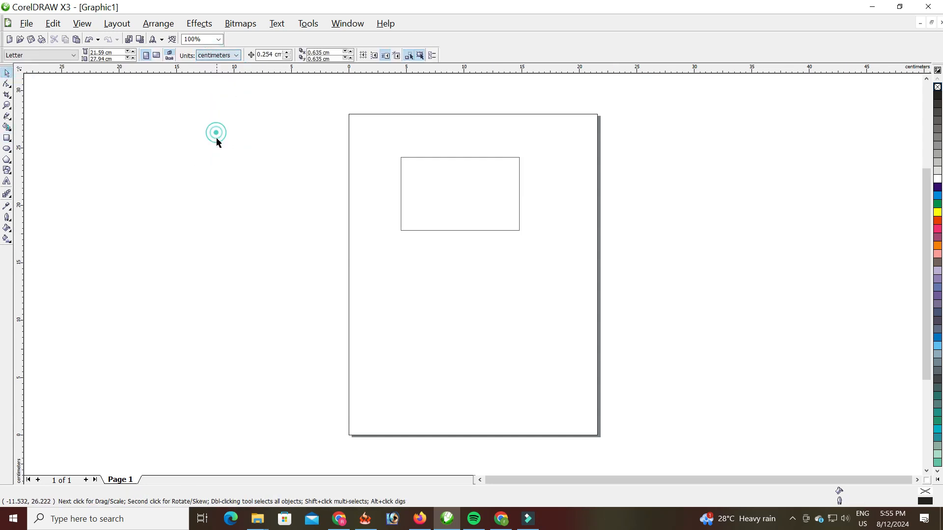
- Resize the rectangle to 8 × 5 cm
left_click(427, 170)
left_click_drag(94, 52, 49, 65)
type("8")
type("5")
key("Return")
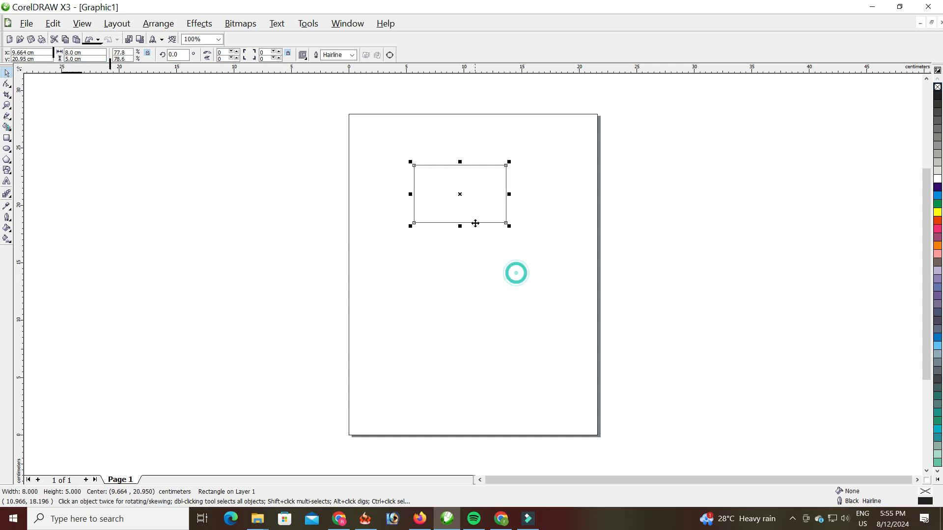
- Make a thin 8 × 0.791 cm copy of the card along its bottom edge and fill it cyan
scroll(461, 207, "up", 3)
scroll(458, 268, "down", 1)
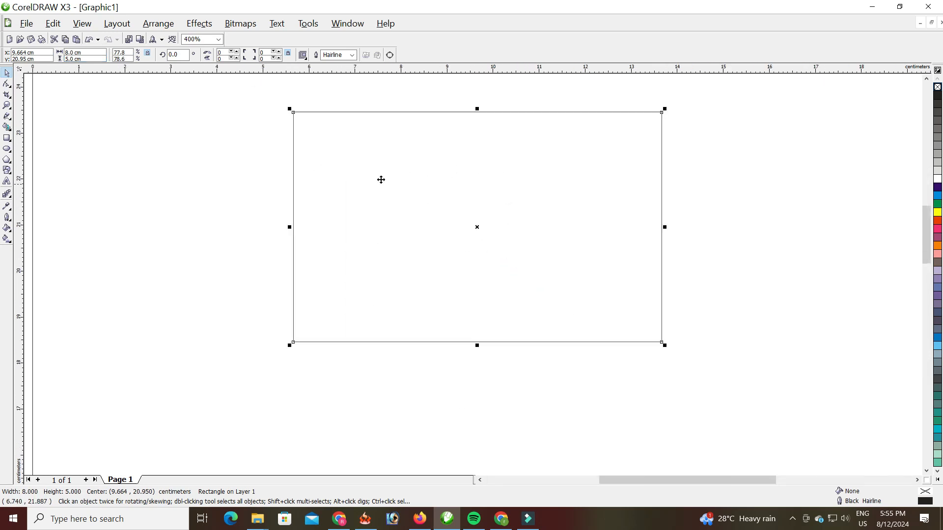
left_click_drag(477, 108, 360, 319)
right_click(474, 305)
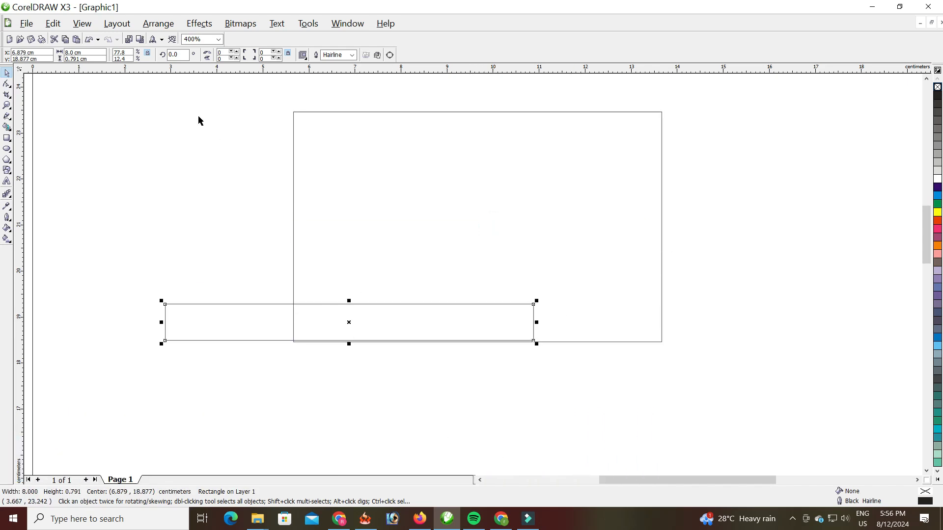
left_click(89, 39)
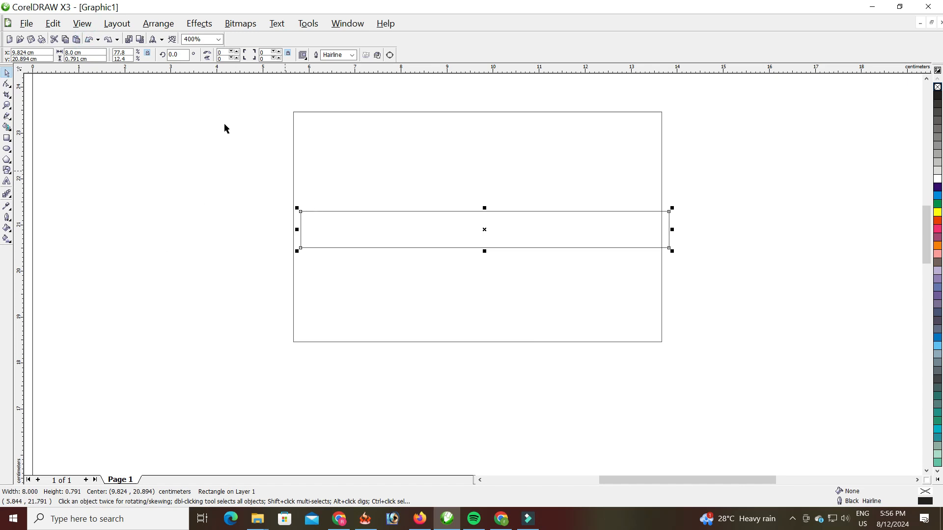
left_click(90, 39)
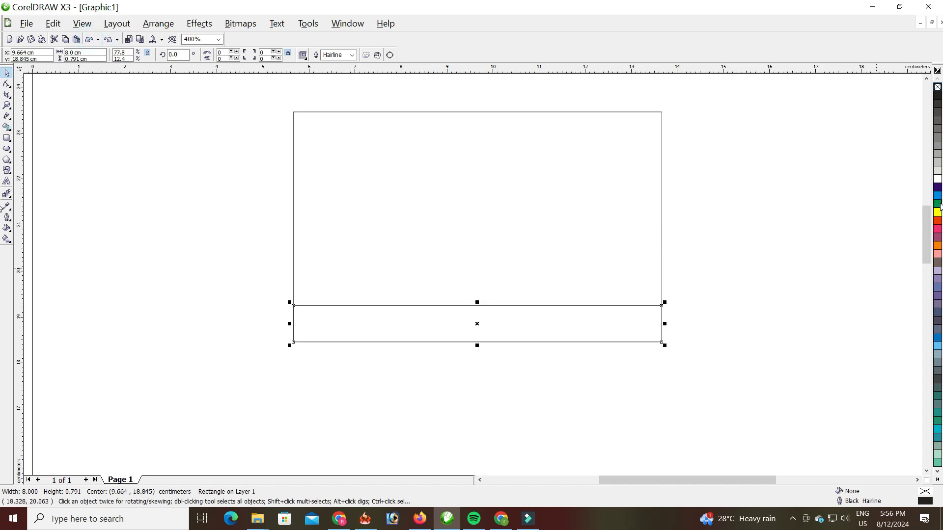
left_click(938, 196)
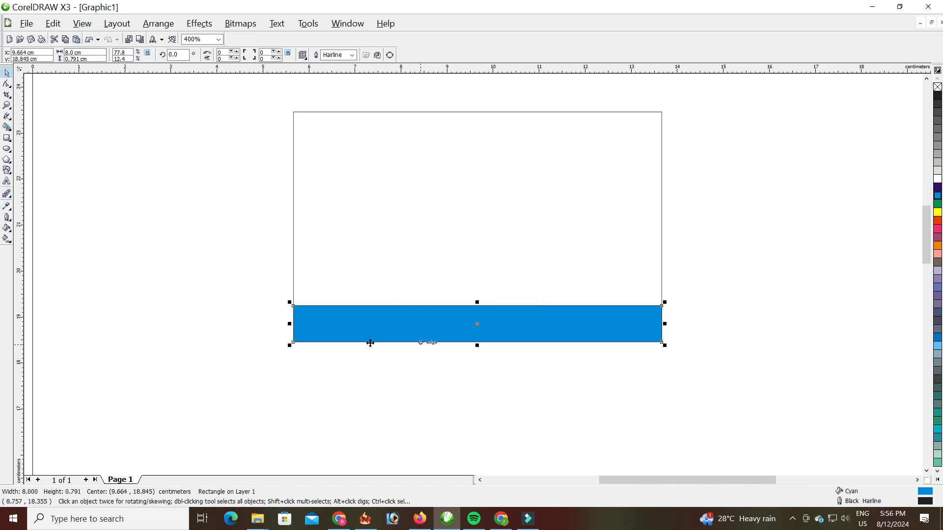
- Type the Hindi address line onto the card in RAJ 41 at 16 pt
left_click(6, 183)
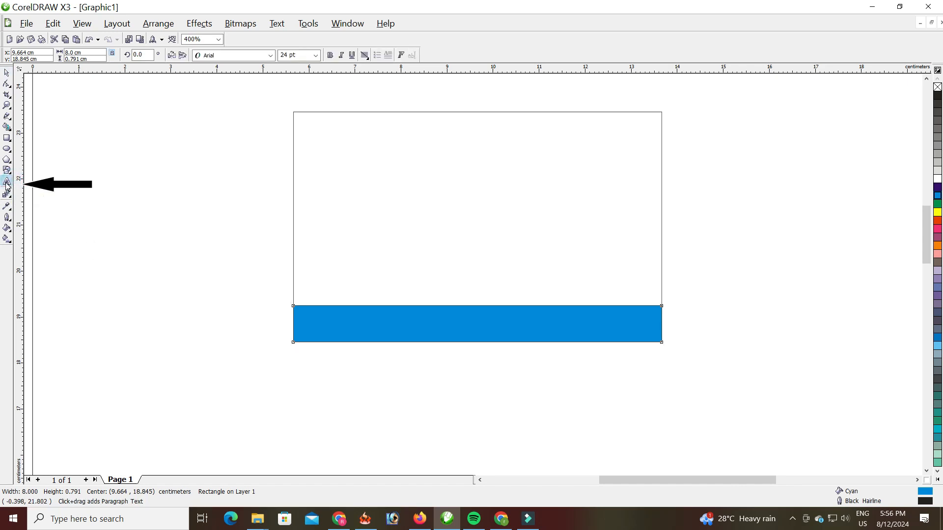
left_click(349, 257)
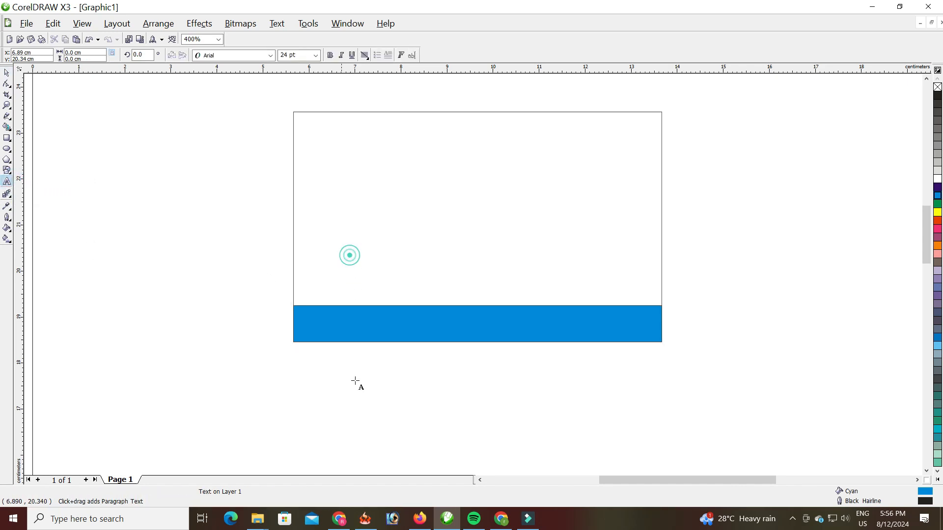
left_click(270, 55)
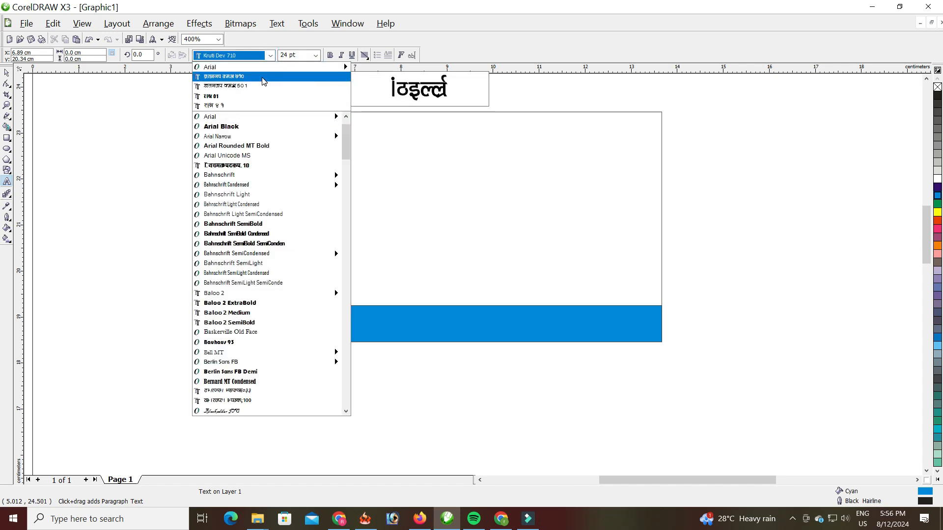
left_click(258, 110)
left_click(315, 55)
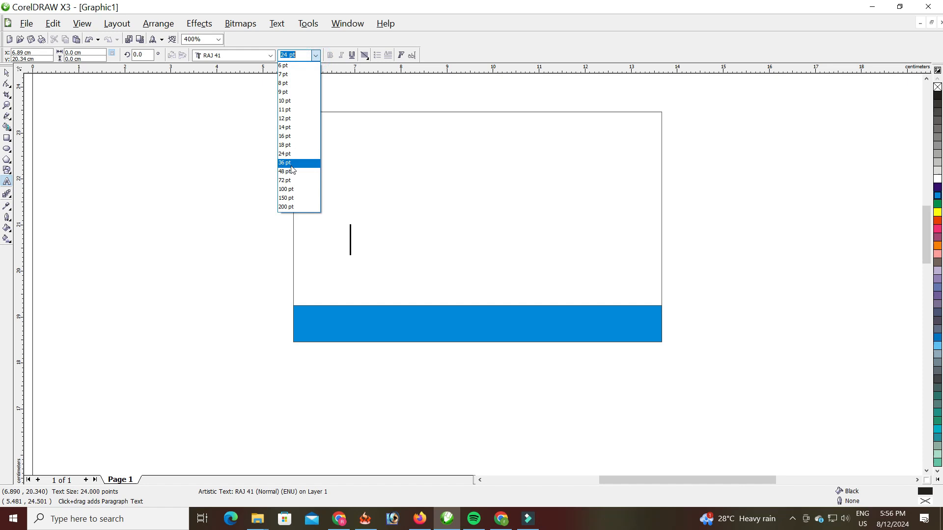
left_click(291, 137)
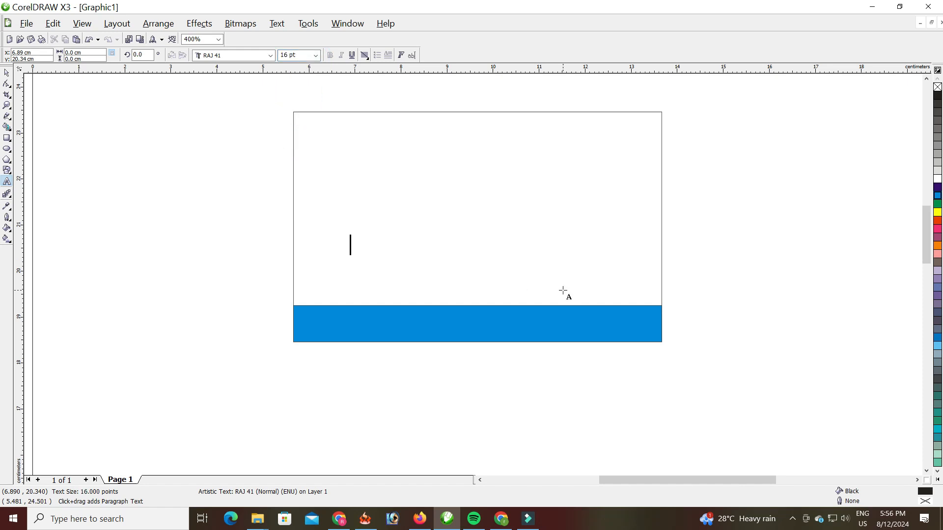
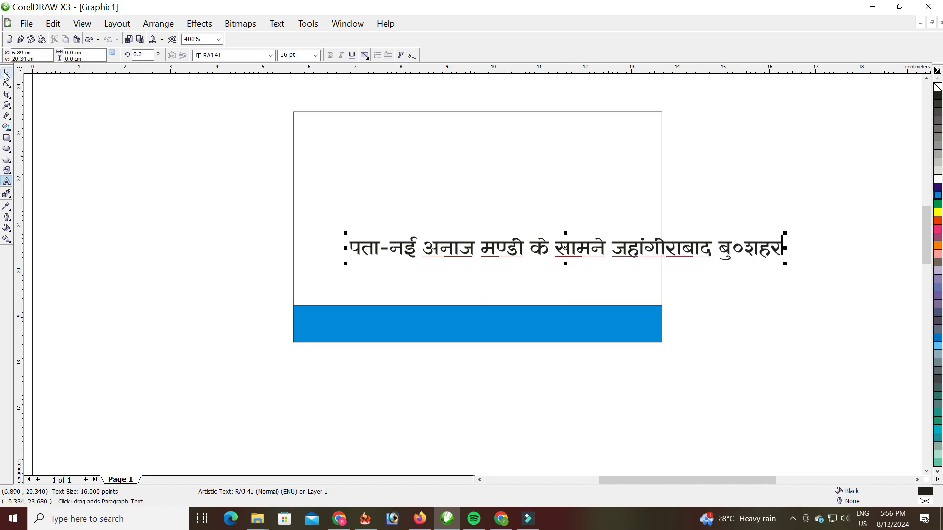
left_click(7, 72)
- Move the address onto the cyan strip, scale it to 13.036 pt, and make it white
left_click_drag(490, 249, 441, 319)
scroll(674, 319, "up", 1)
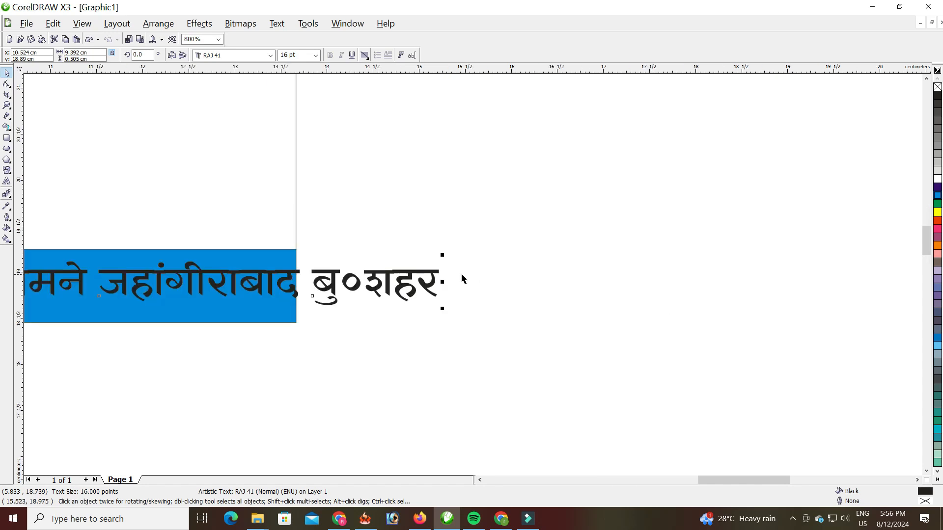
left_click_drag(442, 256, 282, 263)
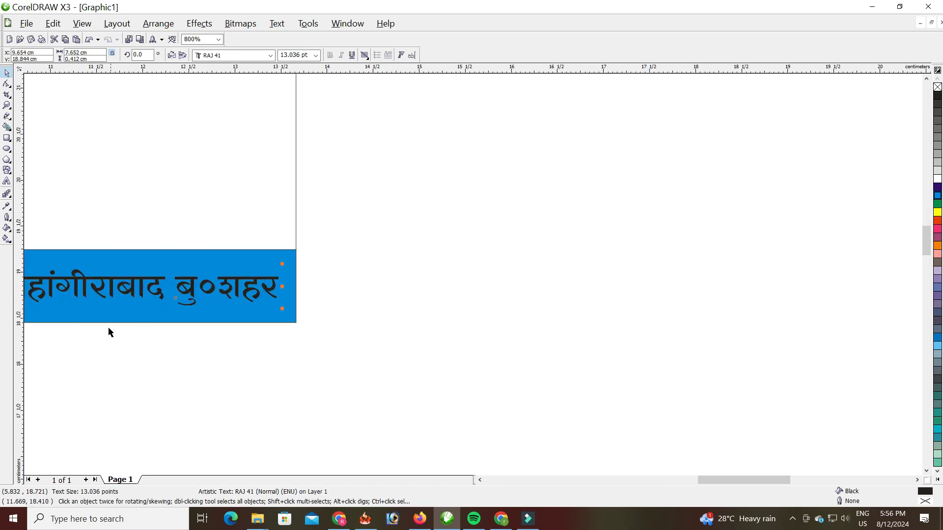
scroll(458, 276, "down", 2)
scroll(382, 237, "up", 2)
scroll(243, 238, "down", 1)
scroll(472, 273, "up", 2)
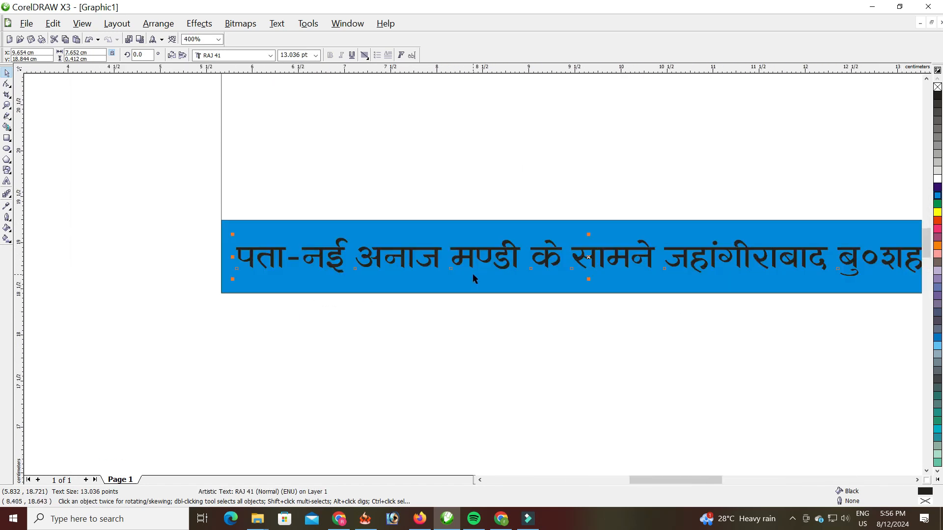
left_click_drag(468, 230, 462, 253)
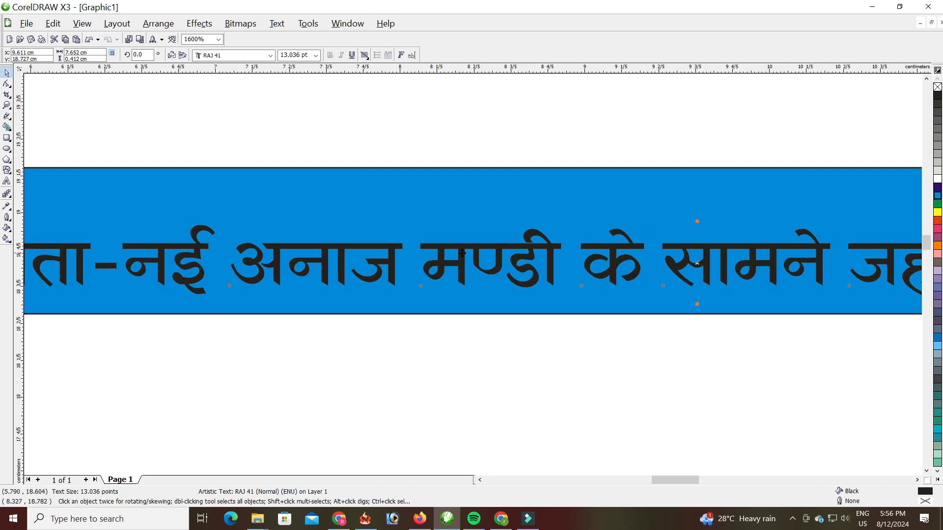
scroll(463, 254, "down", 1)
scroll(610, 296, "down", 1)
scroll(473, 275, "up", 1)
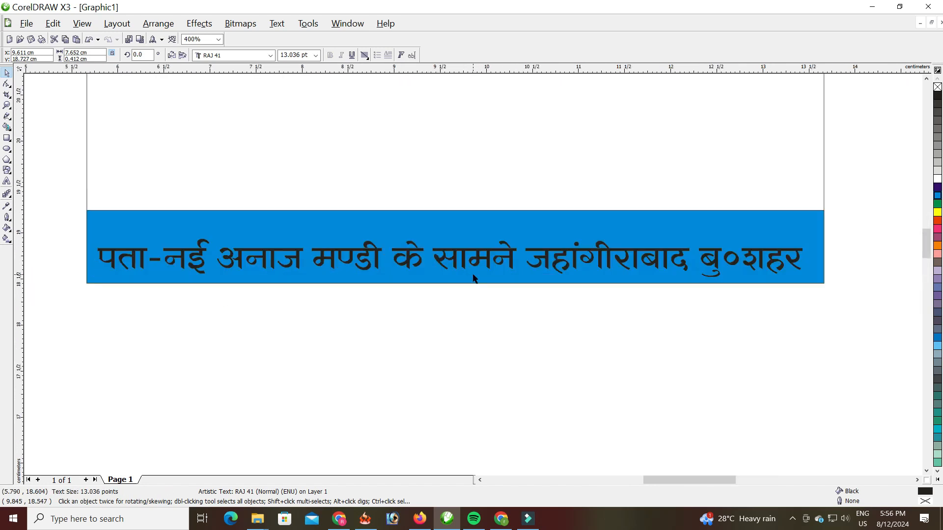
left_click(937, 179)
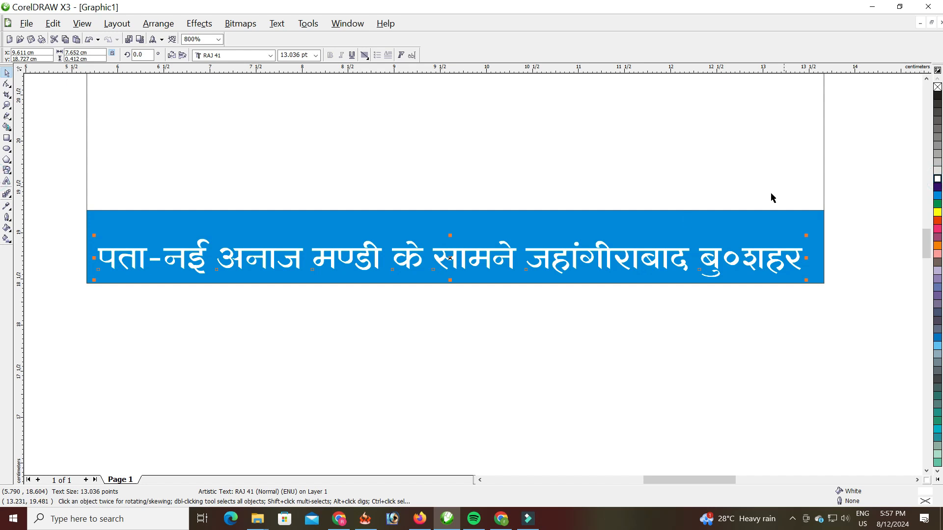
- Lower the cyan strip's top edge so the band is 0.632 cm high
left_click(550, 220)
left_click_drag(456, 211, 456, 220)
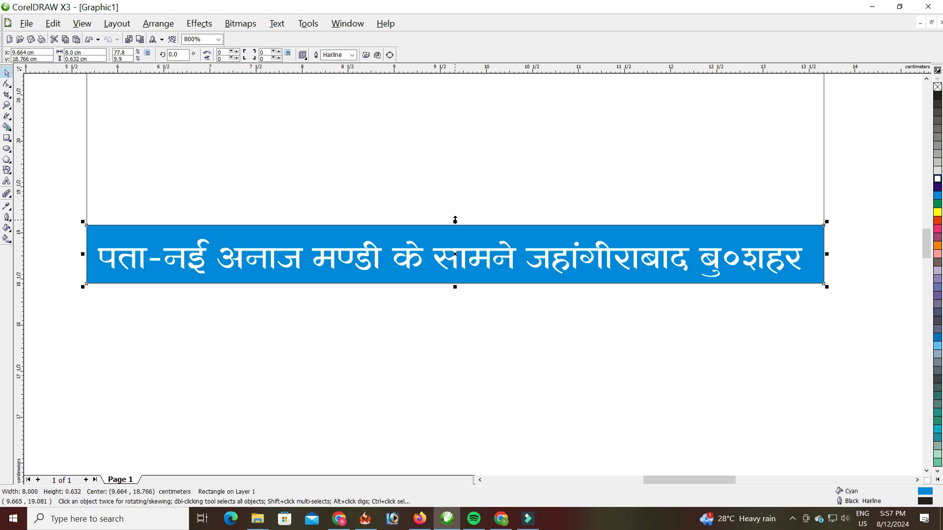
scroll(512, 305, "down", 2)
scroll(509, 304, "up", 1)
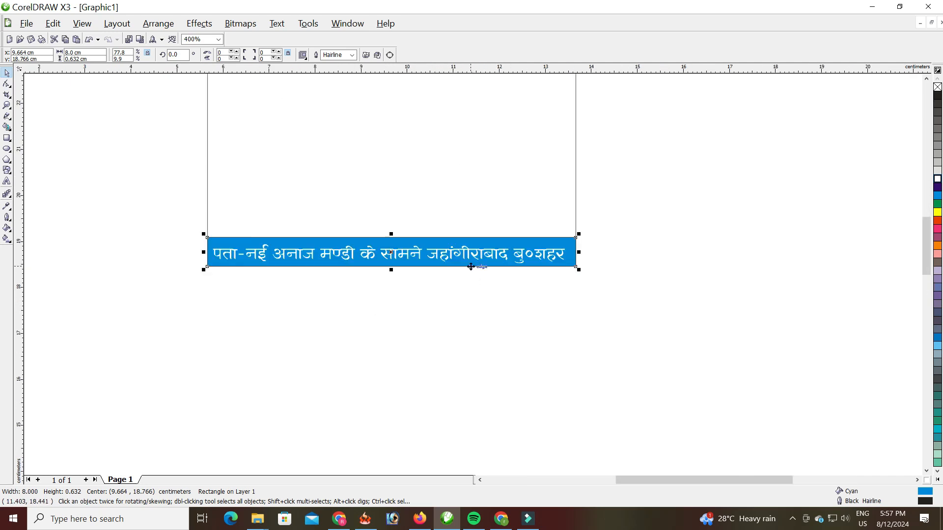
scroll(491, 213, "down", 1)
scroll(449, 355, "up", 1)
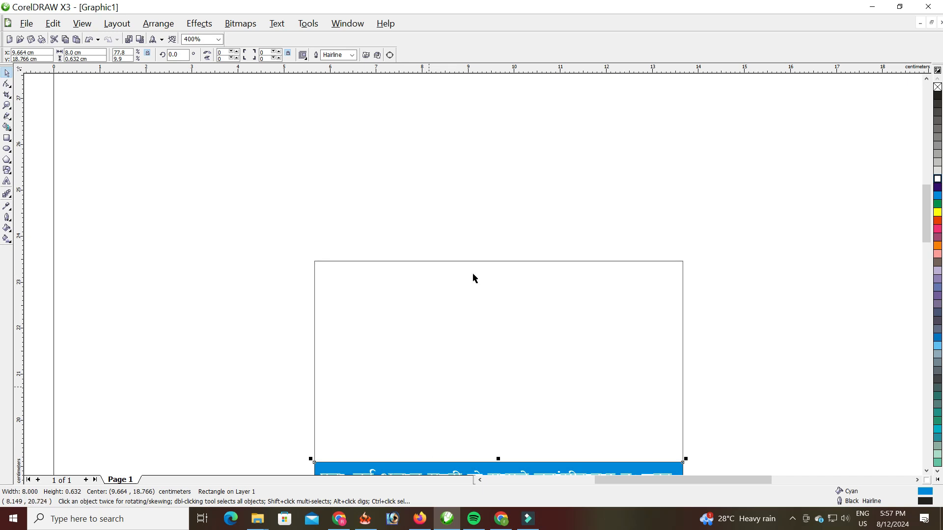
scroll(473, 278, "down", 1)
scroll(472, 278, "up", 1)
- Type the proprietor's name above the card in Kruti Dev 710 at 14 pt
left_click(7, 181)
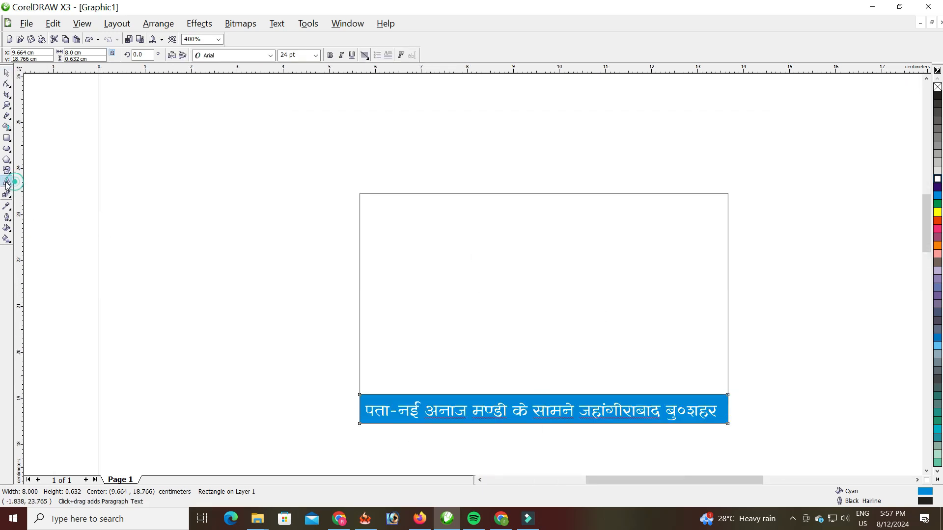
left_click(395, 148)
left_click(270, 55)
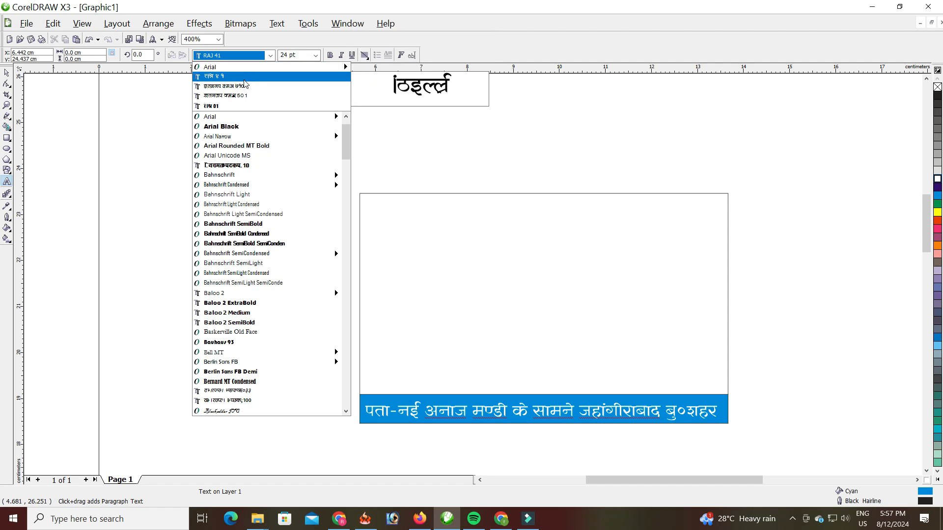
left_click(247, 90)
left_click(315, 55)
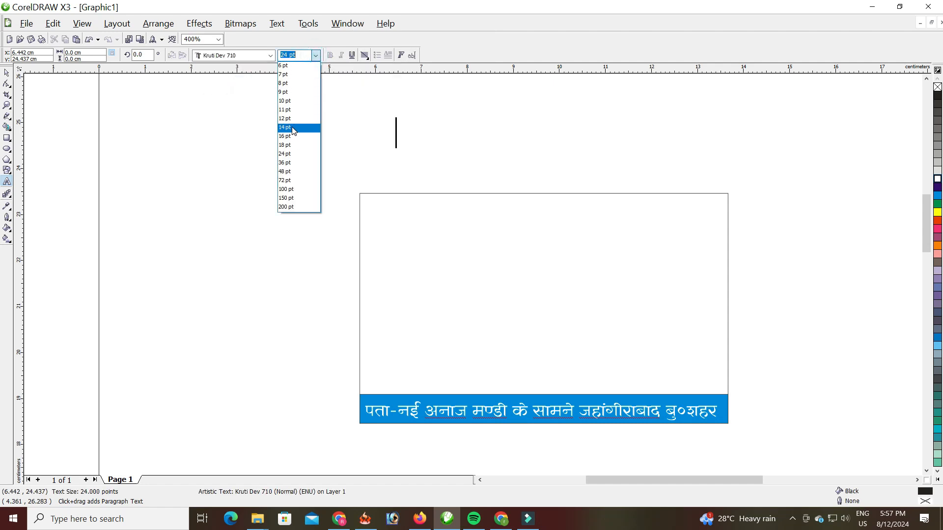
left_click(293, 129)
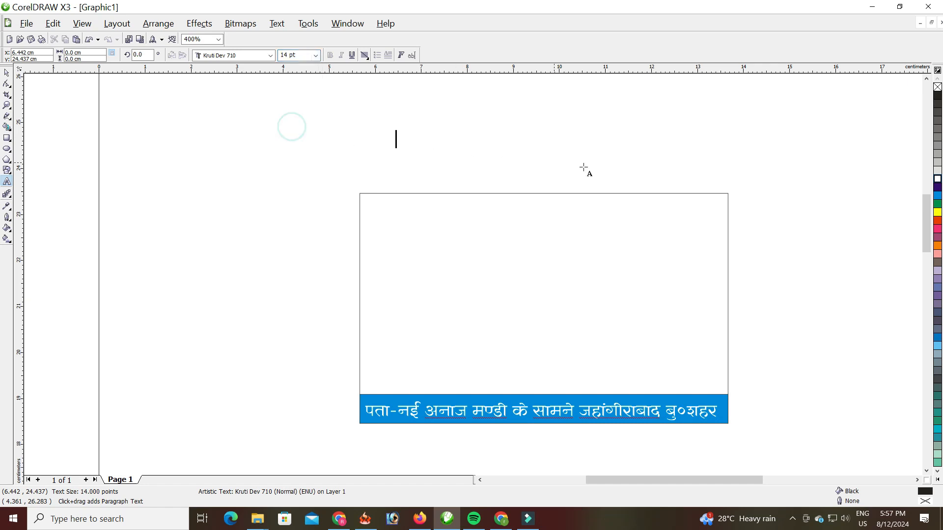
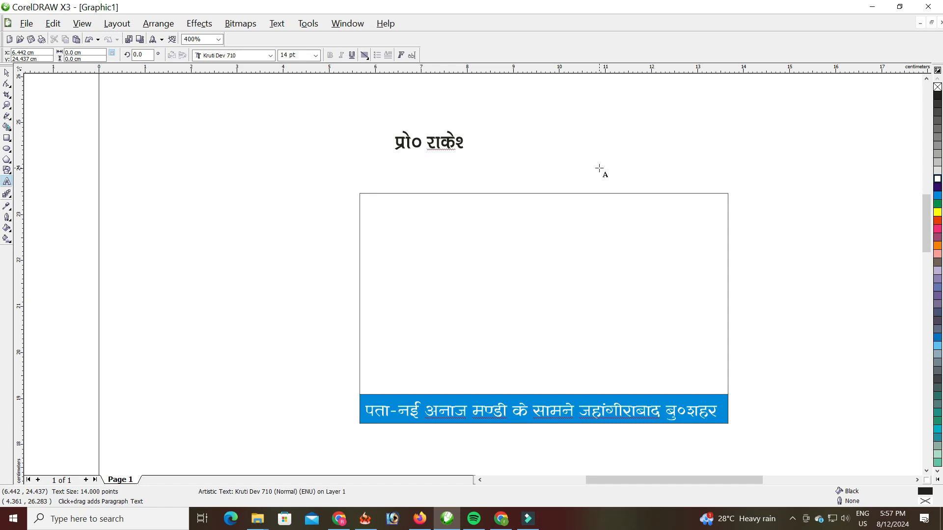
left_click(7, 72)
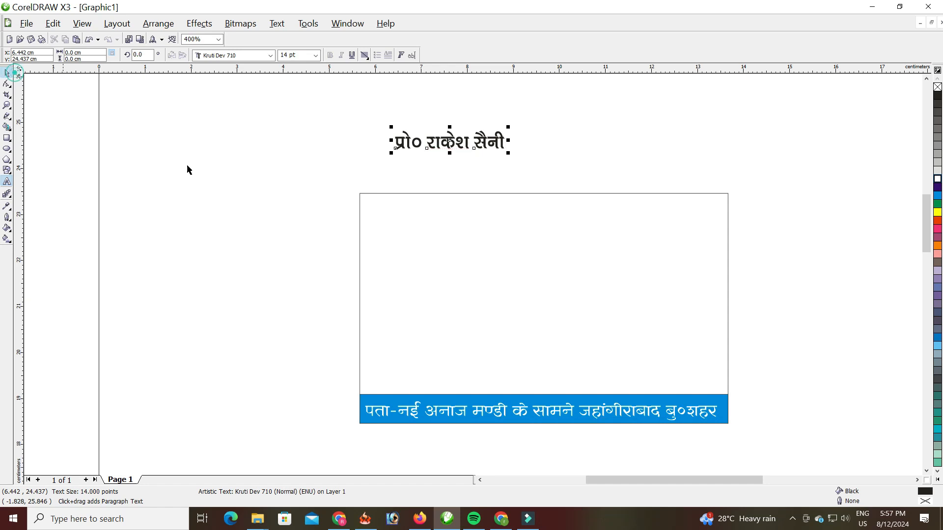
- Move the proprietor's name into the card's top-left corner and colour it red
left_click_drag(438, 137, 407, 203)
scroll(435, 226, "up", 1)
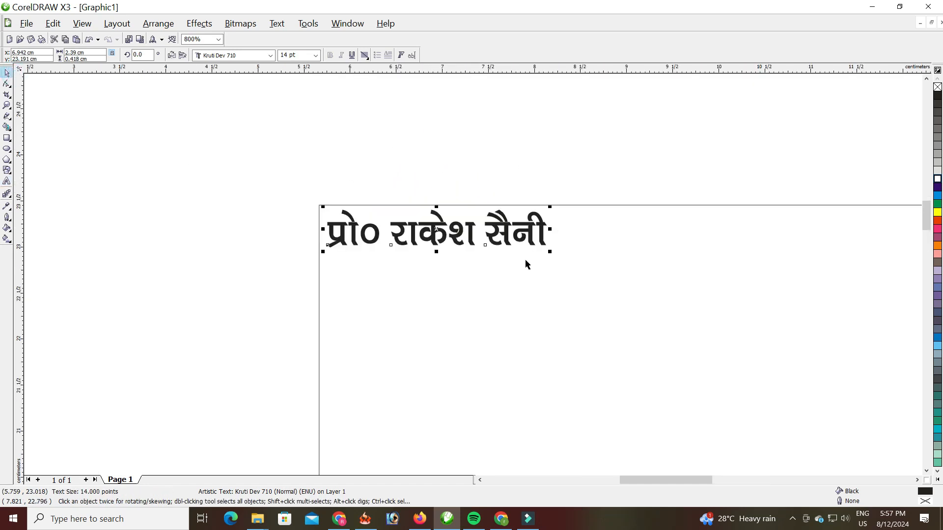
scroll(523, 297, "down", 2)
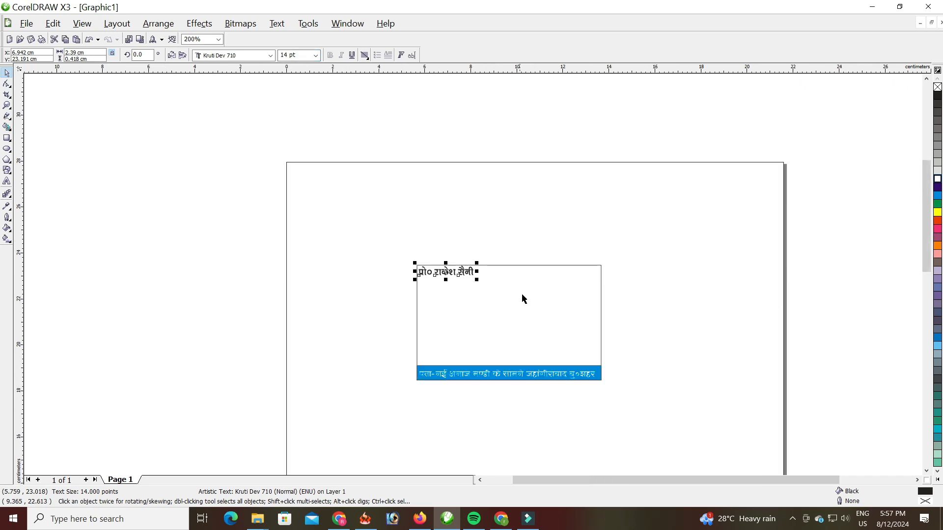
scroll(479, 280, "up", 1)
left_click(294, 55)
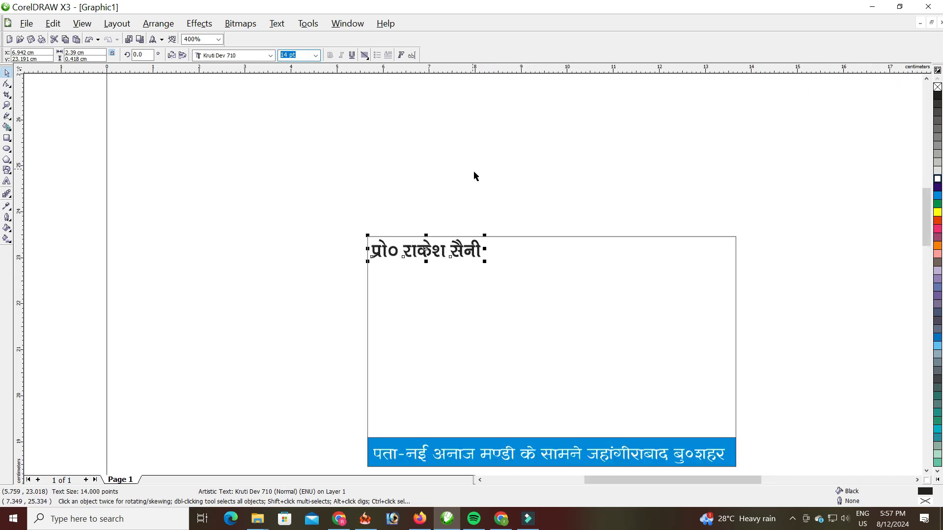
left_click(475, 254)
left_click(937, 221)
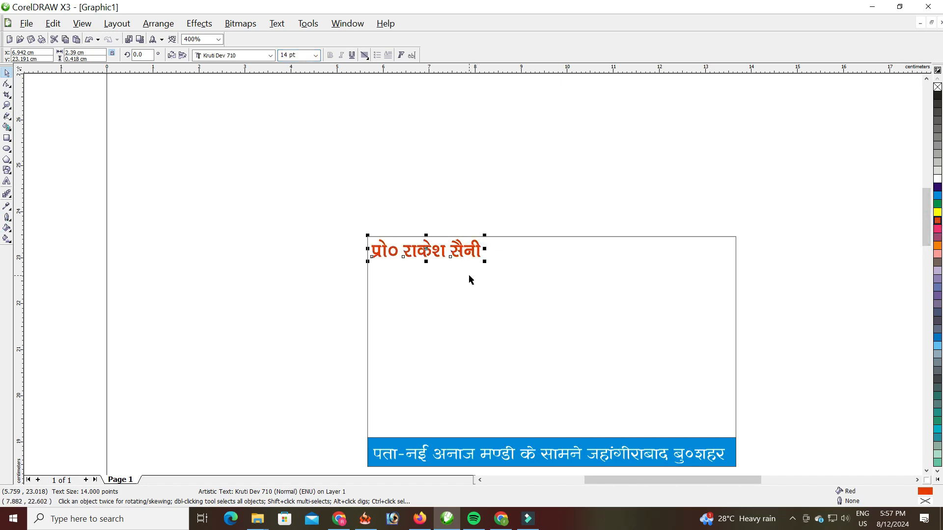
scroll(523, 267, "up", 1)
scroll(514, 284, "down", 1)
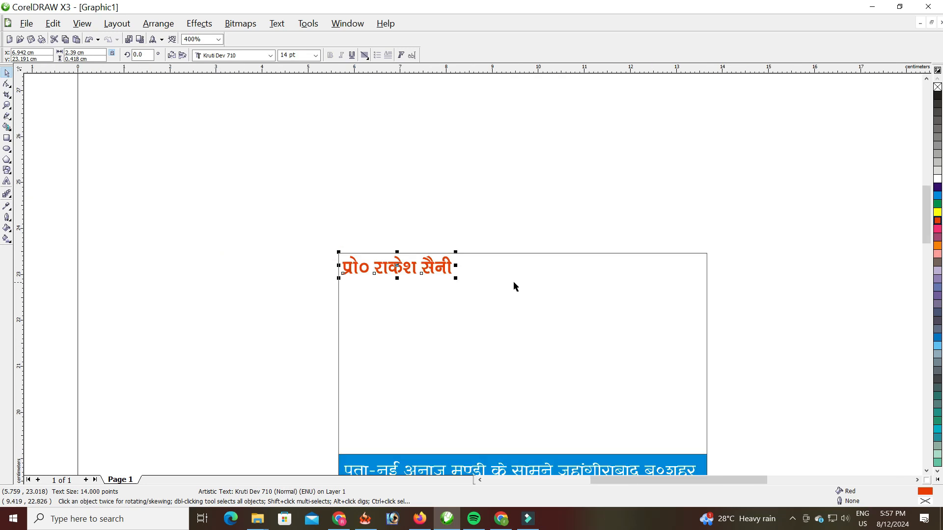
- Add the mobile-number line at 12 pt and place it in the card's top-right corner
left_click(7, 181)
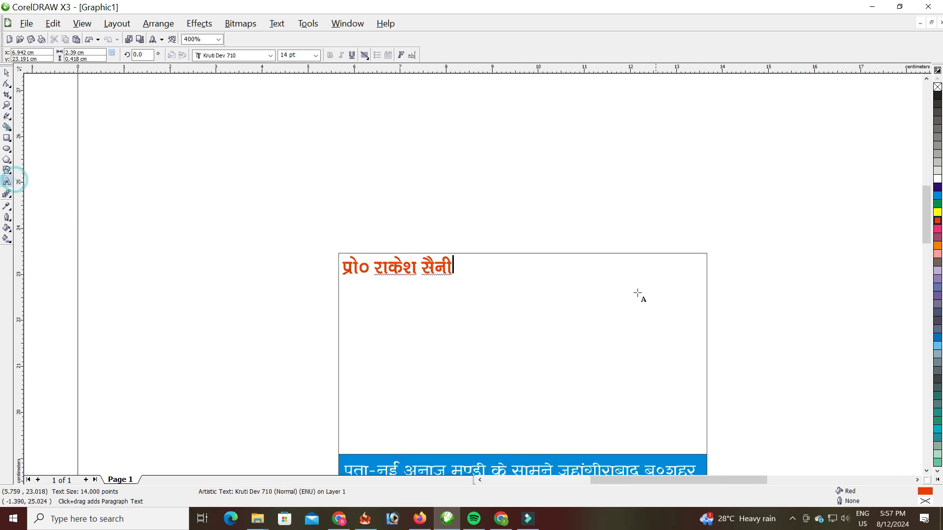
left_click(585, 223)
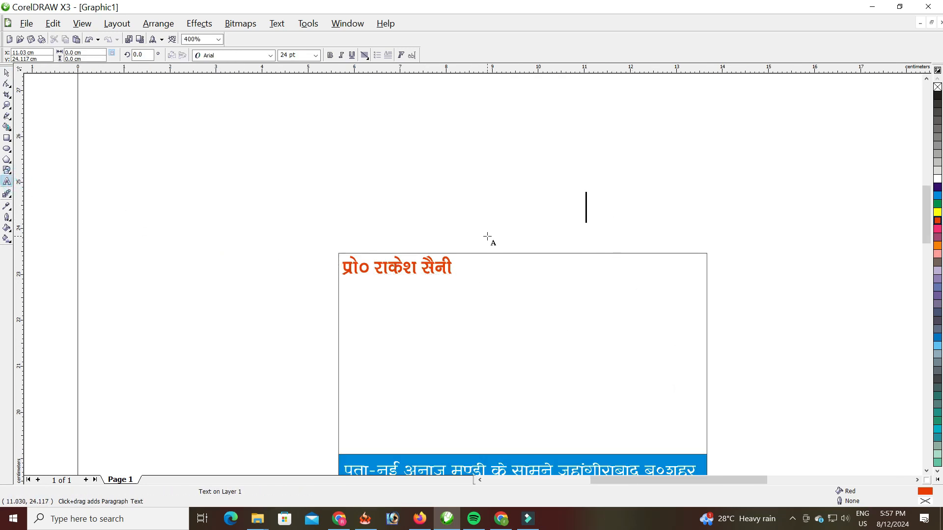
type("Mo")
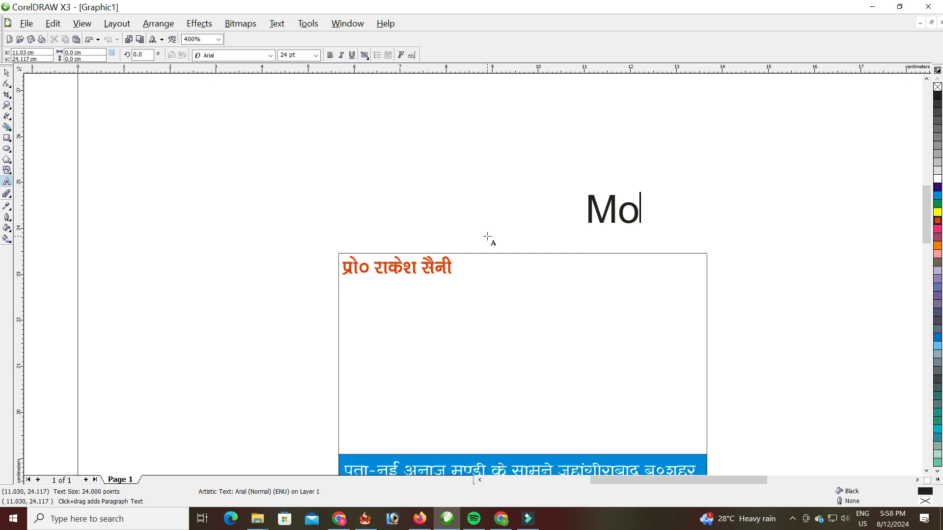
type(" : 999999999")
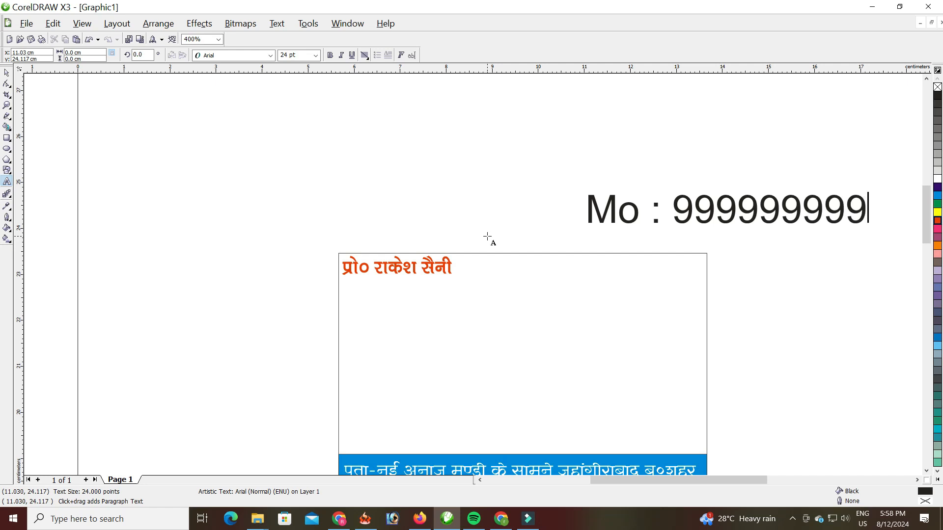
left_click(7, 74)
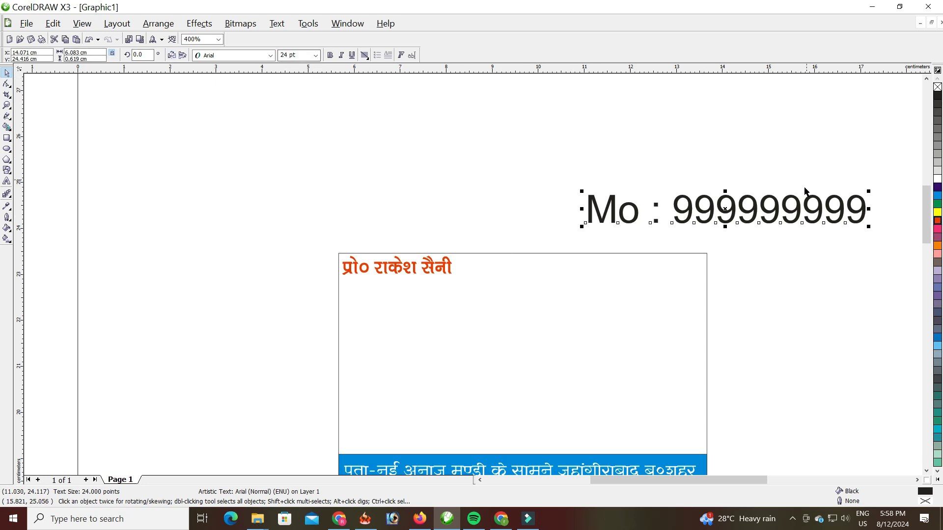
left_click(315, 55)
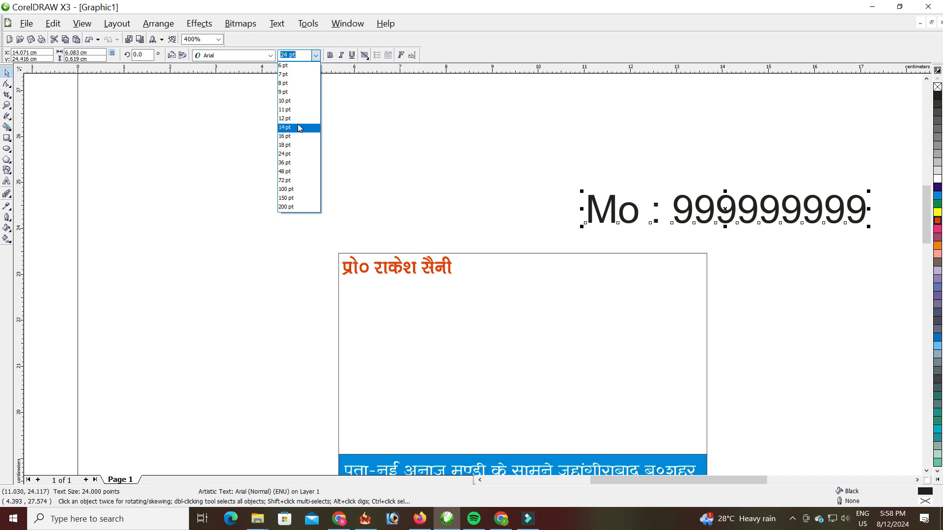
left_click(295, 119)
left_click_drag(667, 215, 643, 265)
scroll(655, 299, "up", 1)
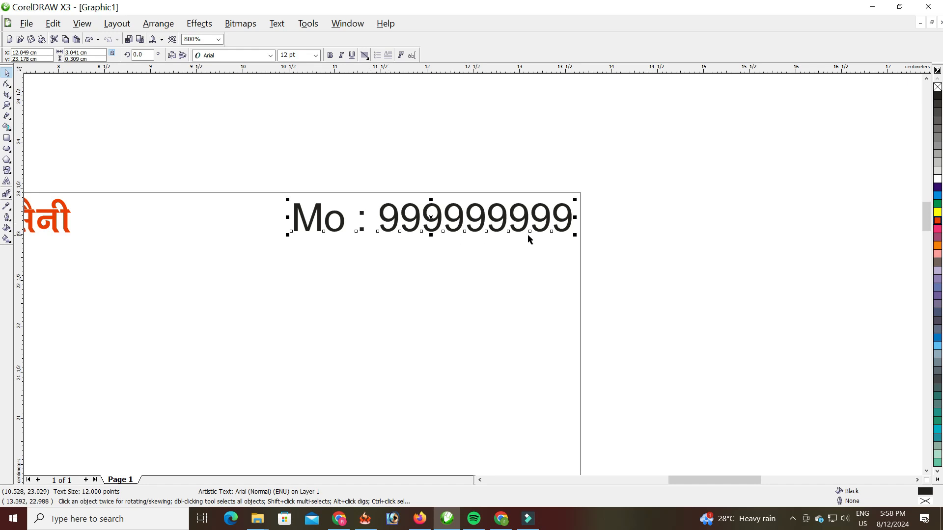
scroll(480, 237, "down", 1)
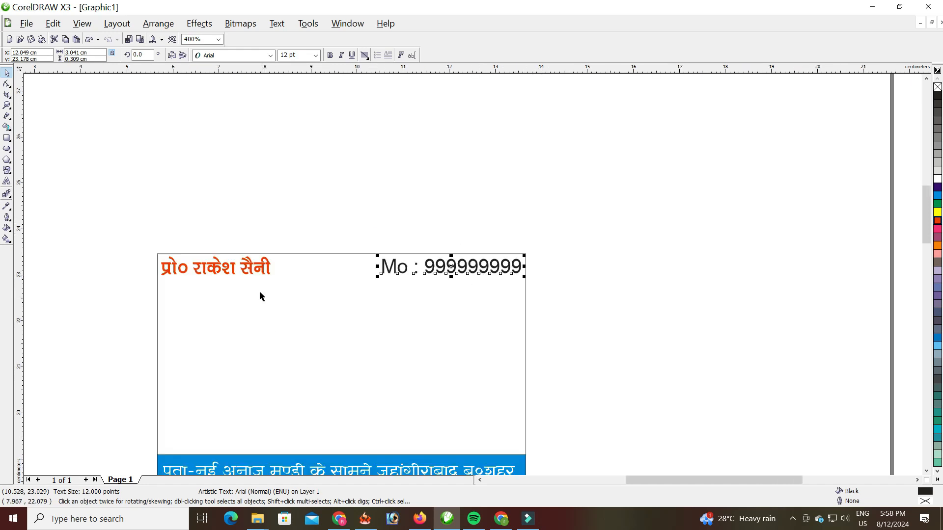
left_click(266, 202)
left_click(8, 182)
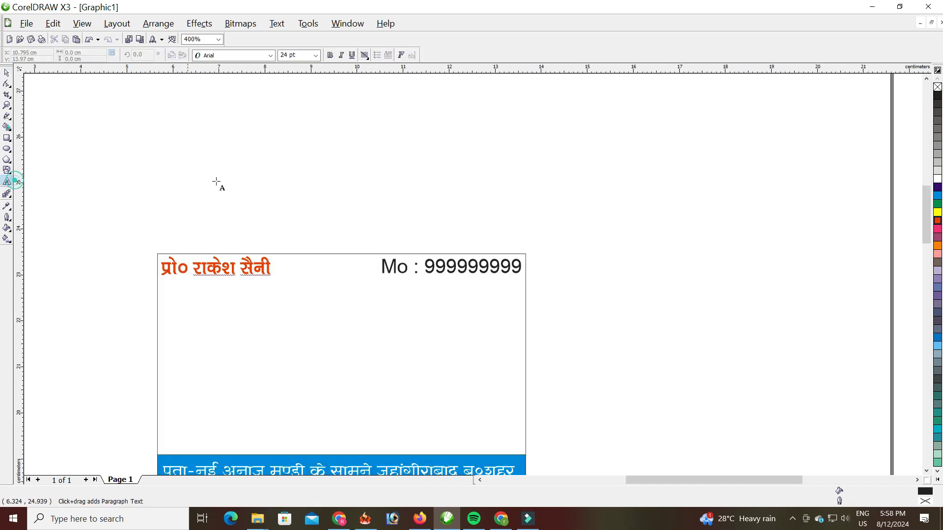
- Type the shop-name headline above the card in the RAJ 01 font
left_click(276, 164)
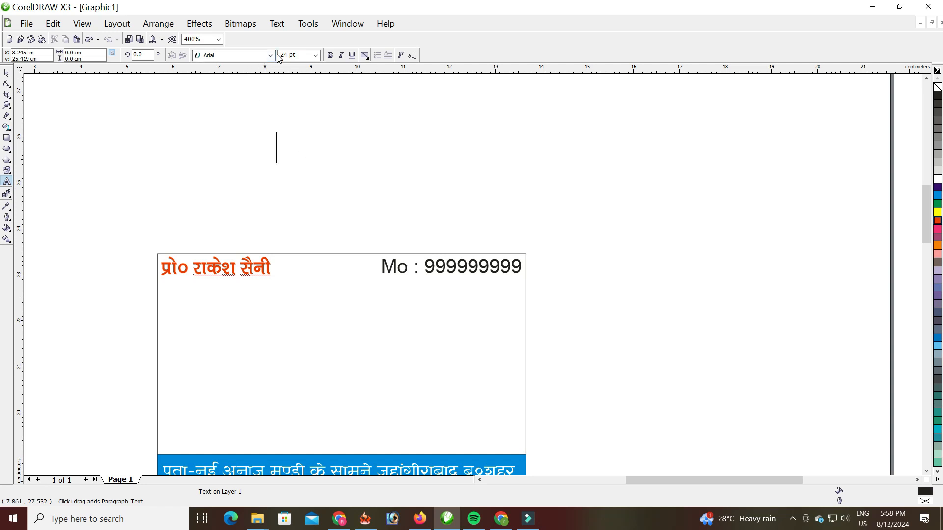
type("ISu")
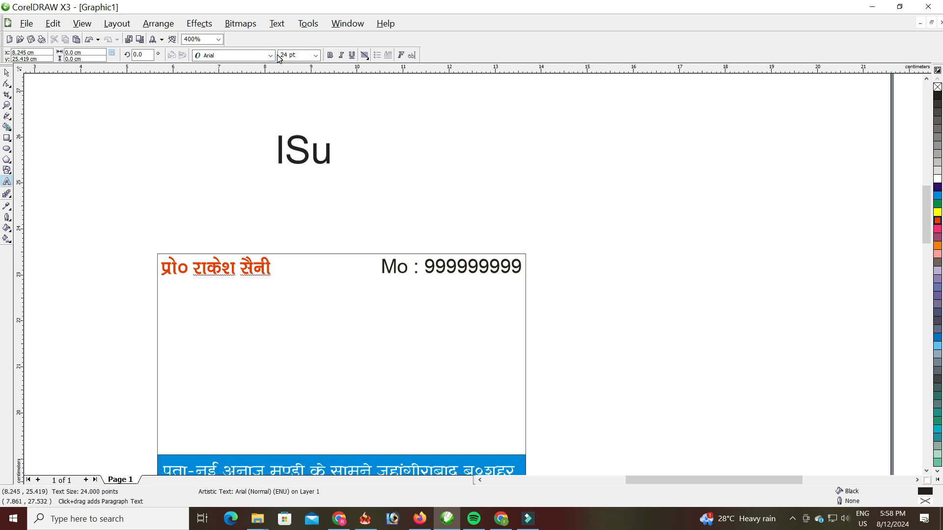
key("BackSpace")
key("BackSpace")
key("BackSpace")
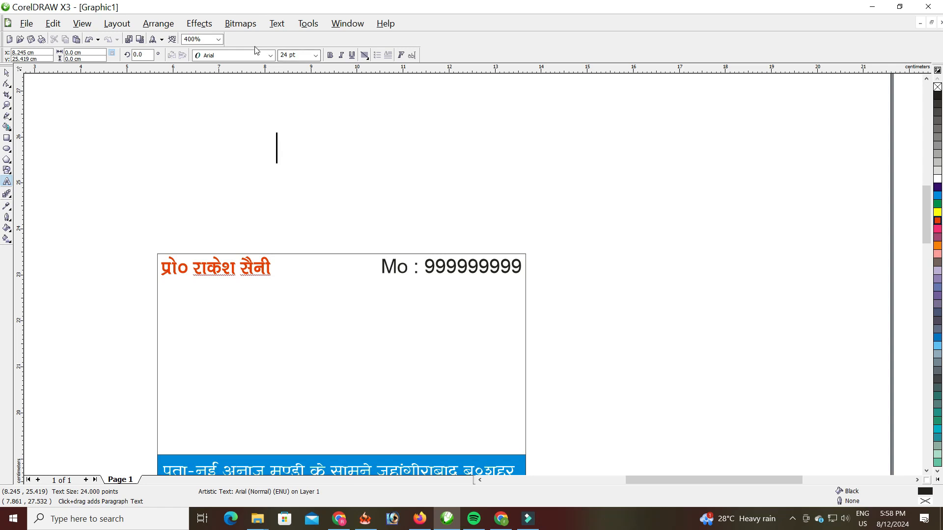
left_click(270, 56)
left_click(253, 107)
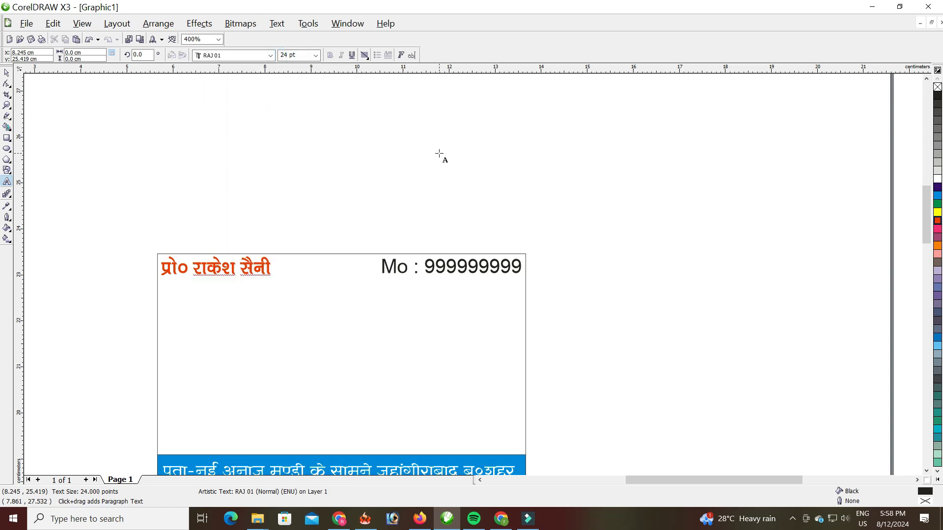
type("lSuh cht")
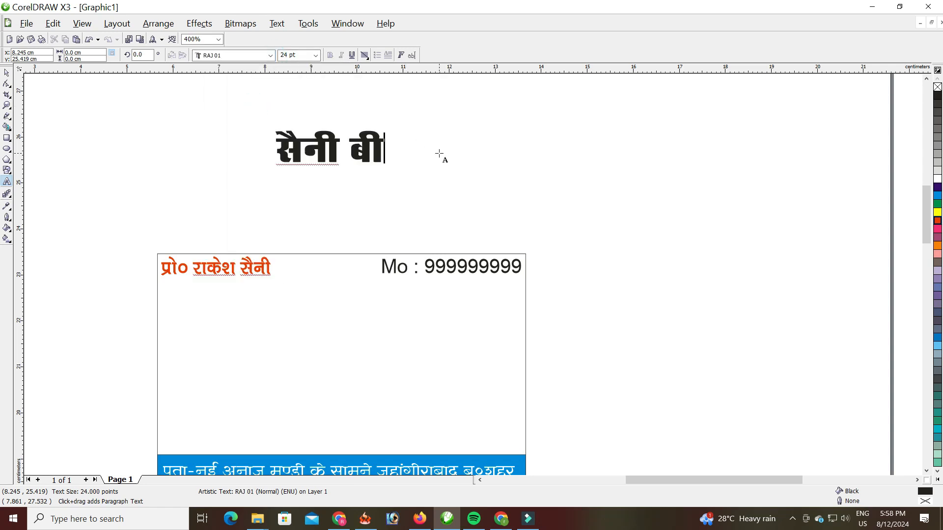
type(" Hk.Mkj")
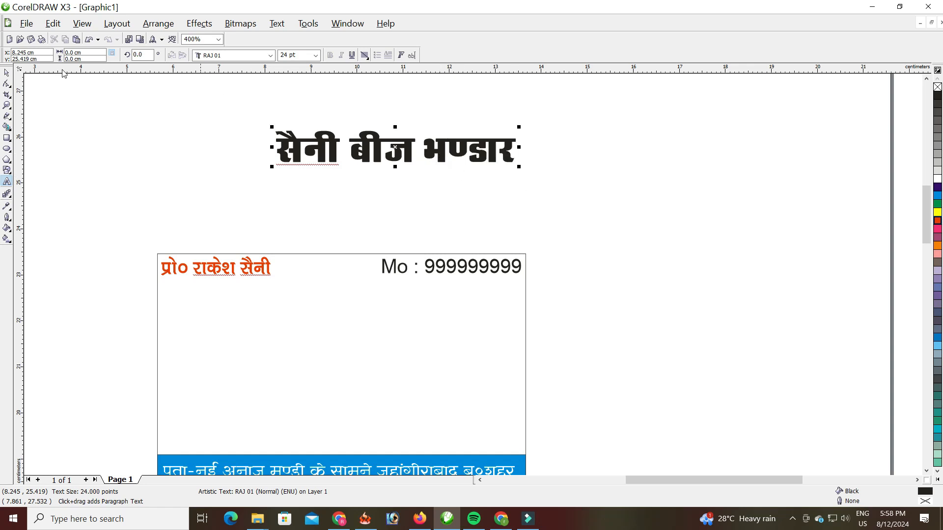
- Move the shop-name headline onto the card below the name line and colour it green
left_click(7, 72)
left_click_drag(315, 160, 266, 309)
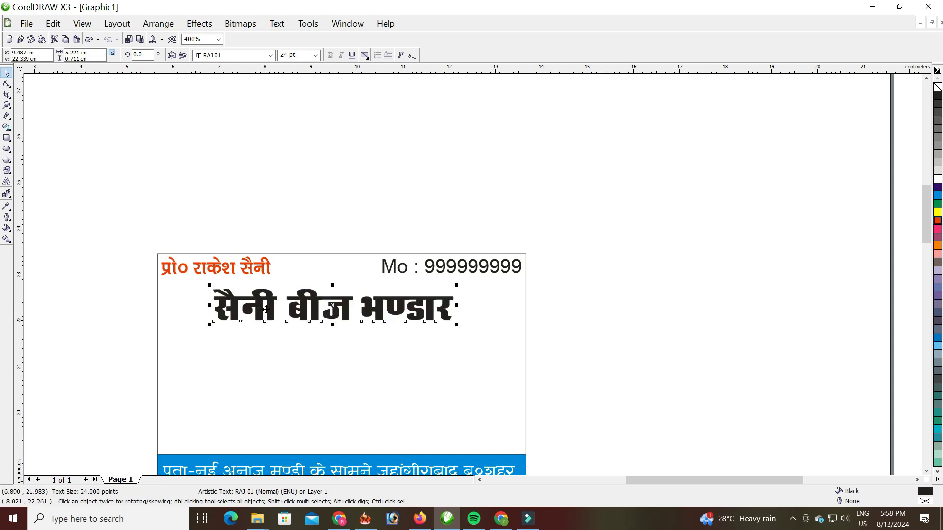
left_click(937, 212)
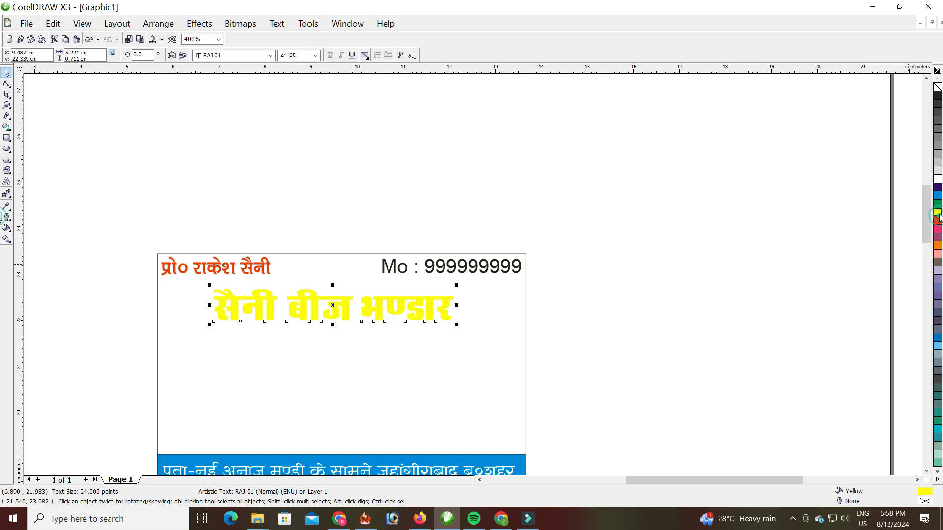
left_click(938, 205)
left_click(938, 195)
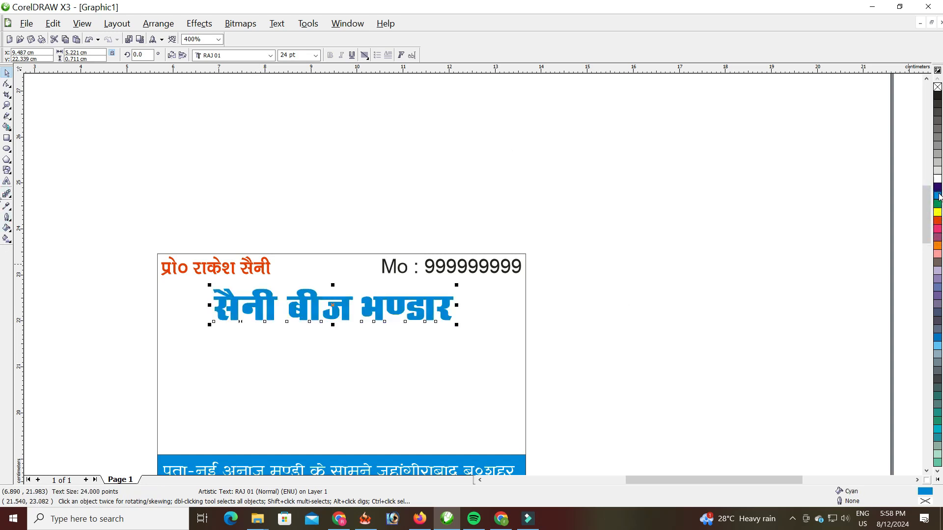
left_click(937, 205)
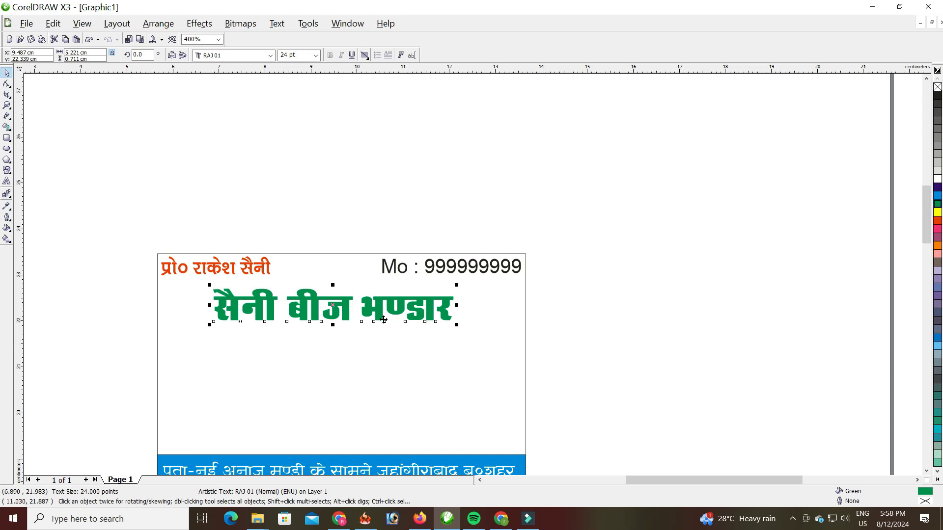
scroll(317, 318, "up", 1)
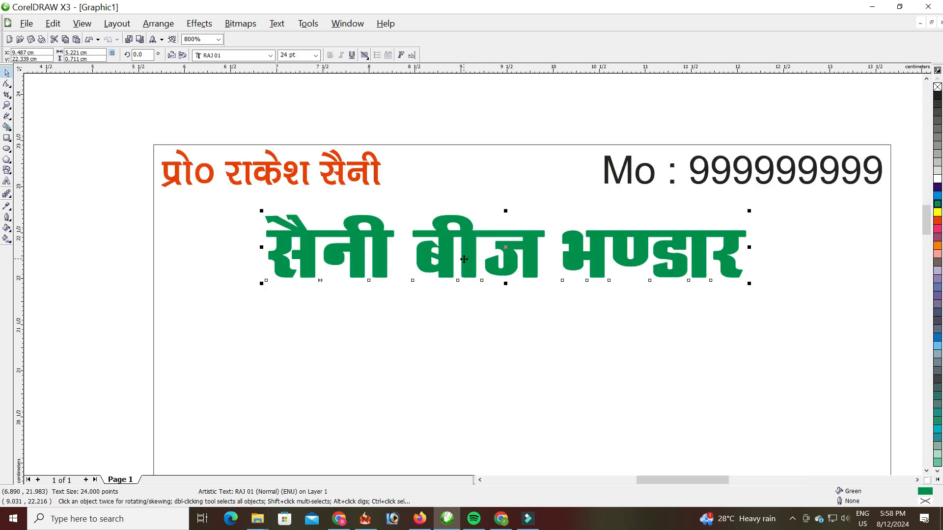
scroll(465, 258, "up", 1)
scroll(473, 275, "down", 1)
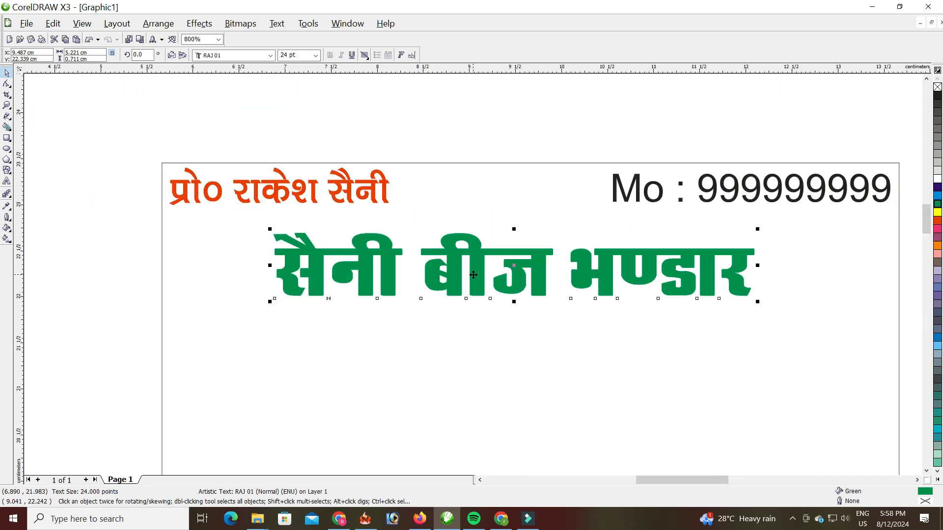
scroll(575, 285, "down", 1)
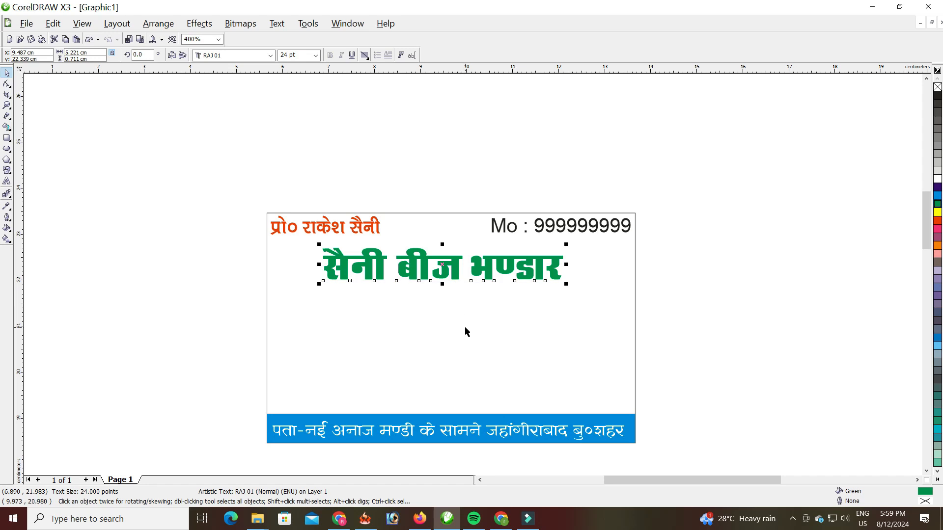
- Type the note 'नोट-सभी प्रकार के कीटनाशक दवाओं के विक्रेता' in Kruti Dev 710 above the cyan band
left_click(337, 230)
left_click(7, 182)
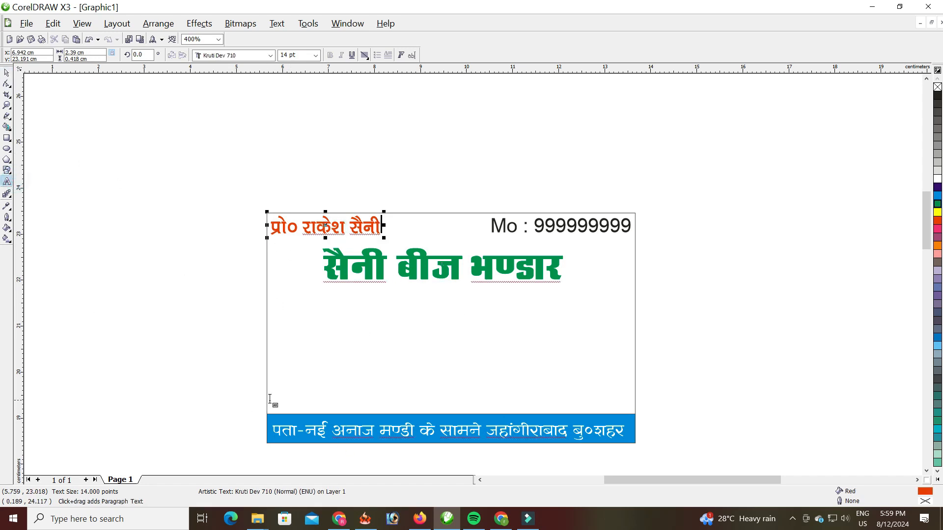
left_click(278, 400)
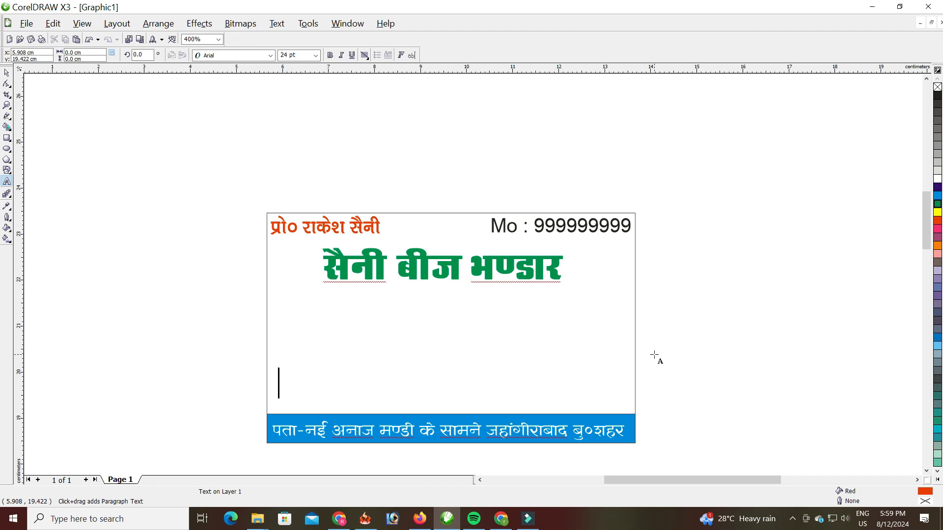
mouse_move(275, 56)
left_mouse_down()
mouse_move(273, 42)
mouse_move(258, 46)
left_mouse_up()
left_click(270, 55)
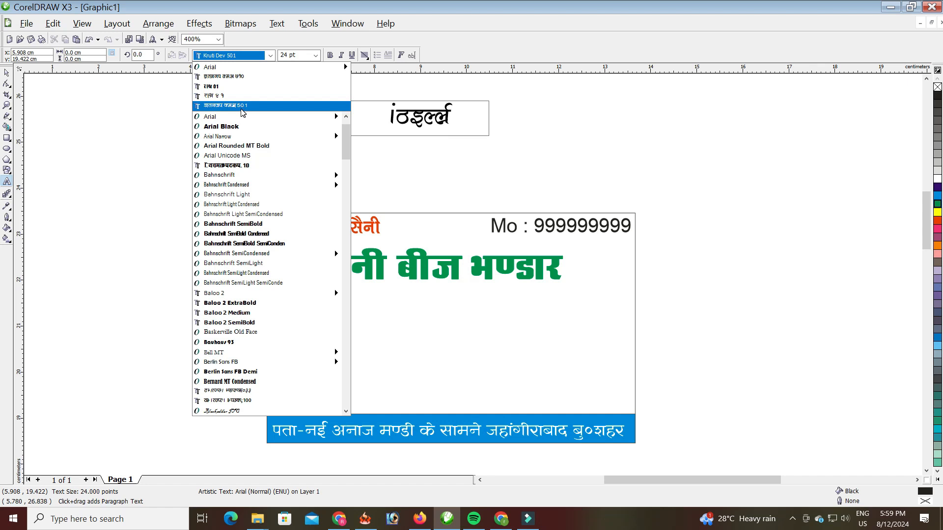
left_click(241, 77)
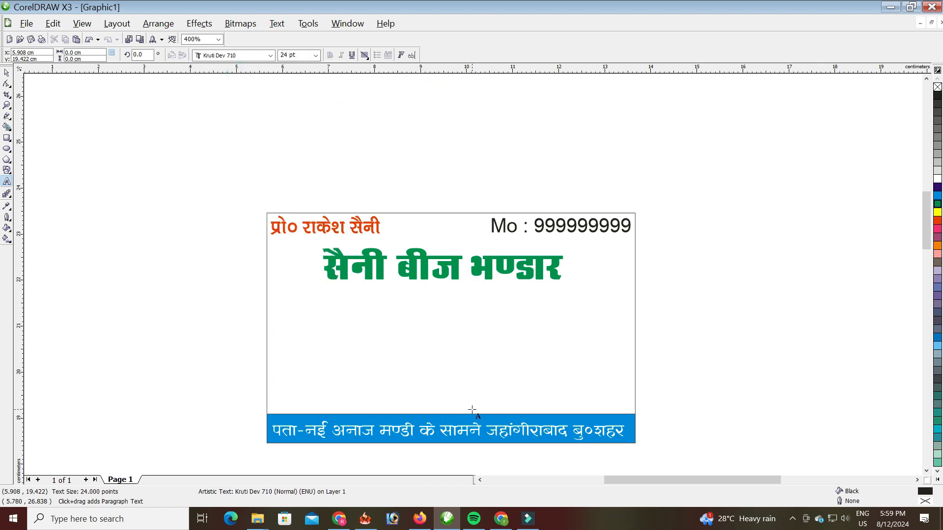
type("uksV&")
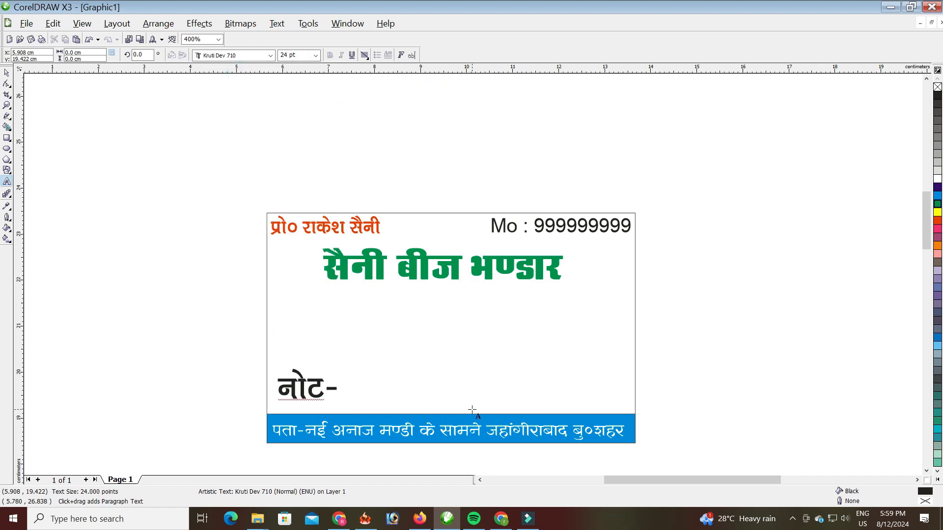
type("lHkh izdk")
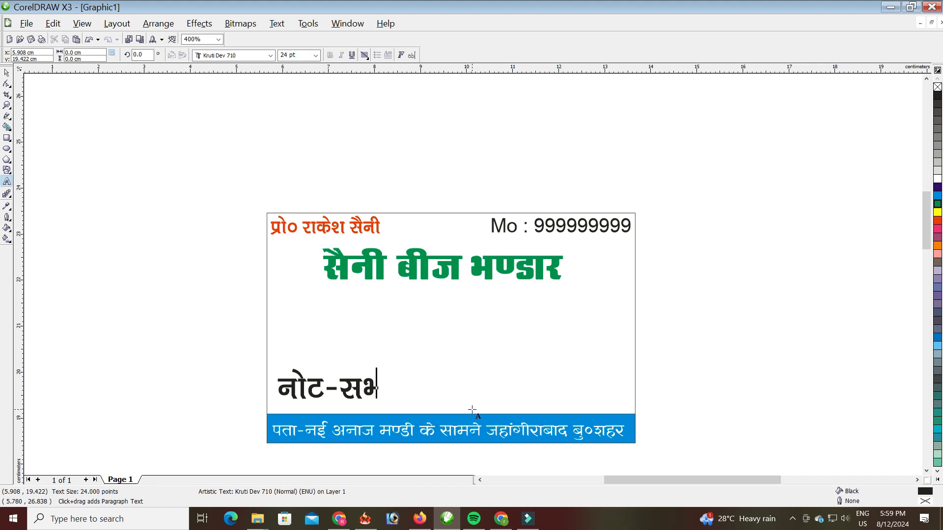
type("j ")
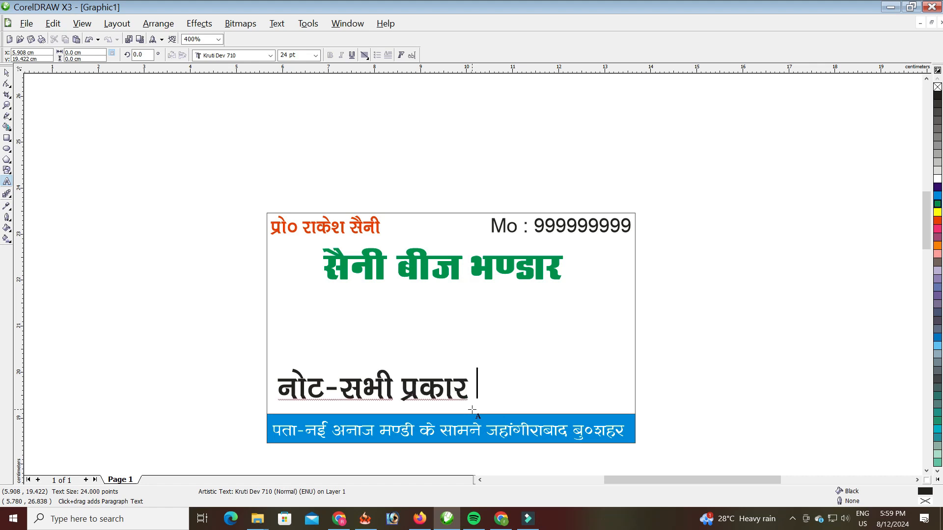
type("ds dhVuk'kd ")
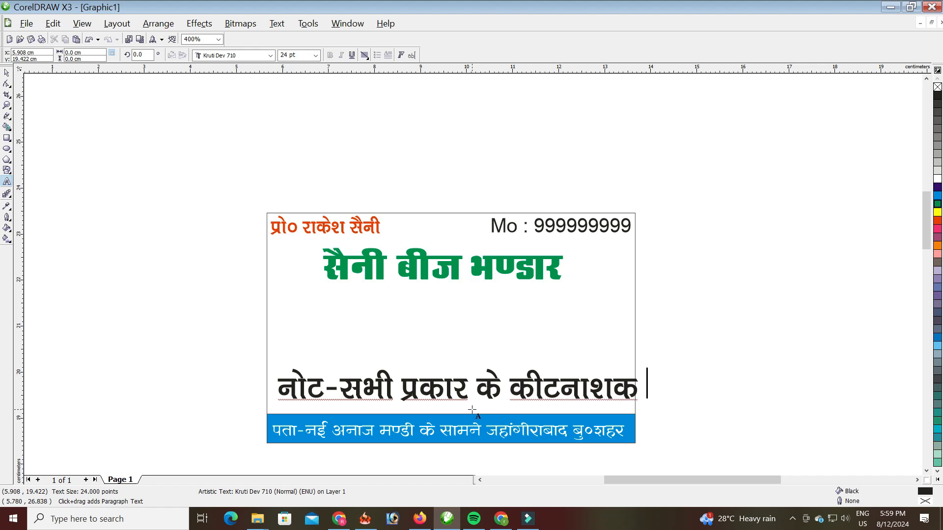
type("nv")
key("BackSpace")
type("okvksa ds fo")
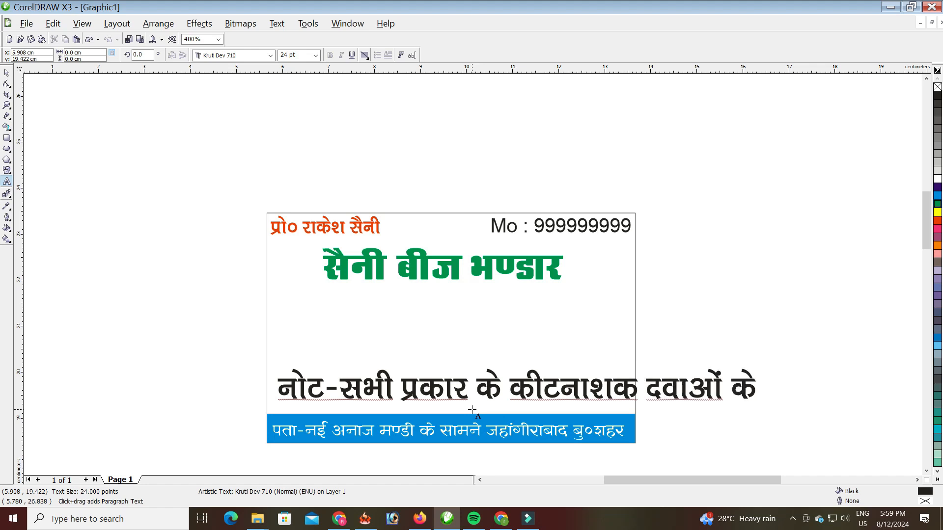
type("dzsr")
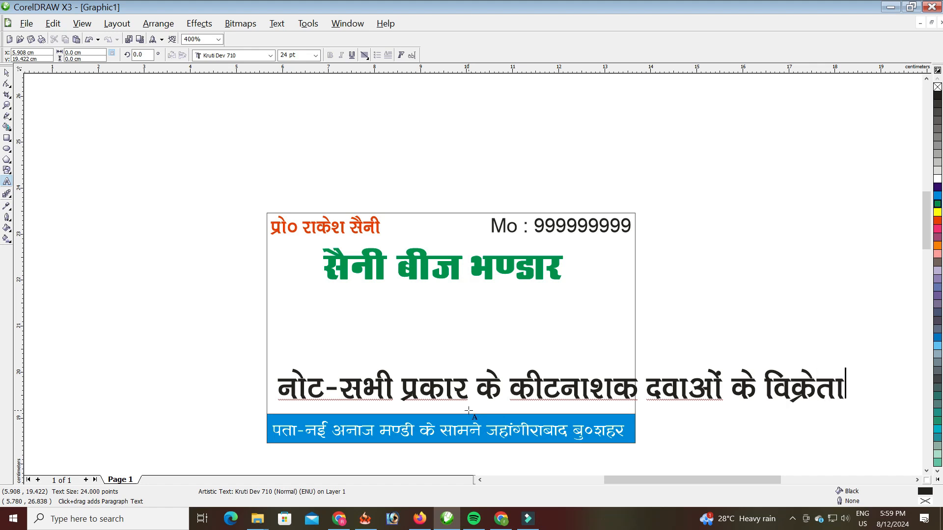
left_click(7, 73)
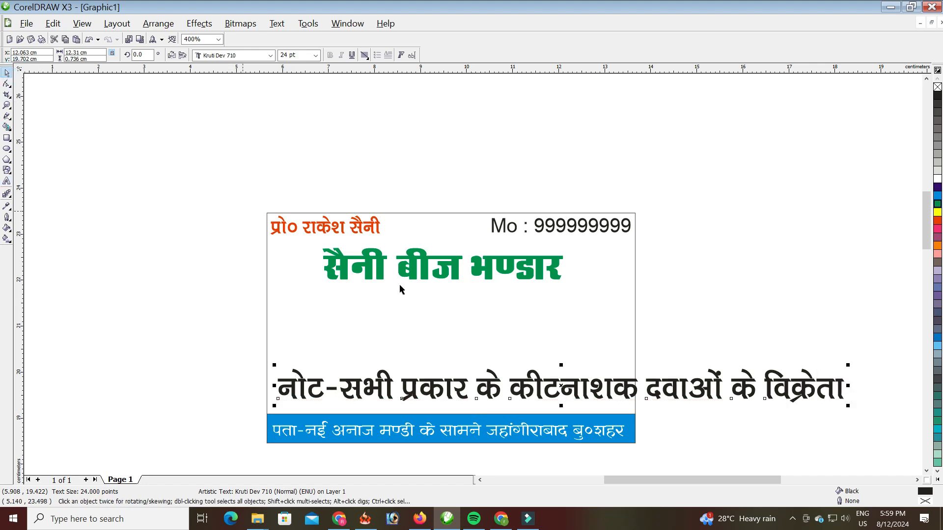
- Scale the note line down to about 60% (14.4 pt) and nudge it into place
left_click_drag(847, 364, 765, 381)
left_click_drag(616, 387, 618, 388)
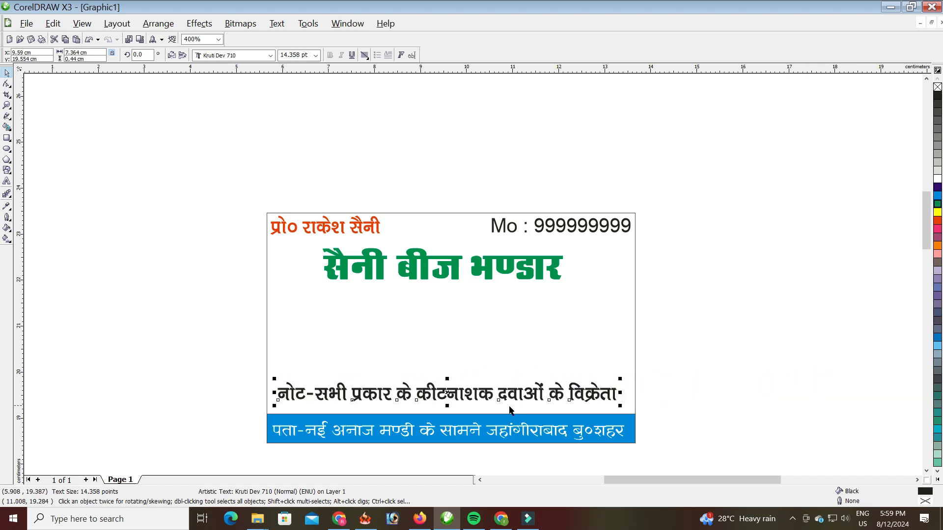
scroll(463, 412, "up", 1)
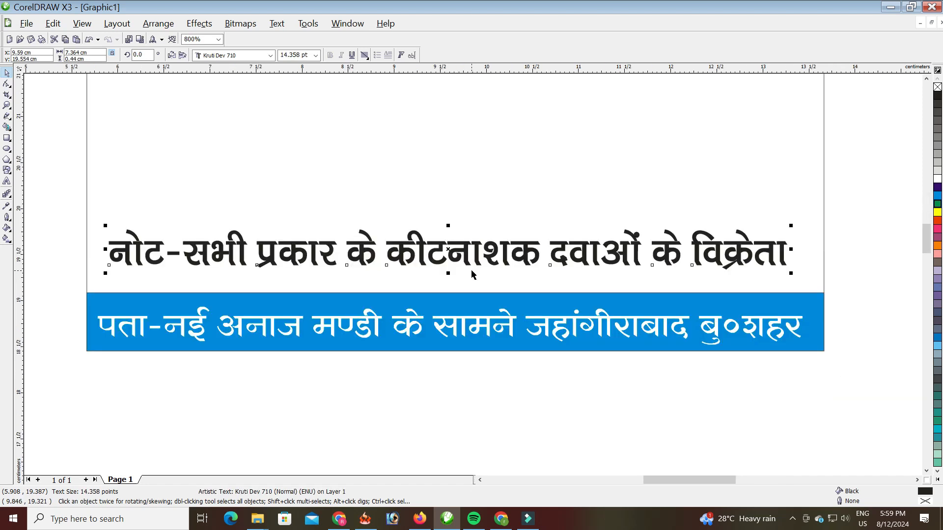
left_click_drag(408, 242, 414, 254)
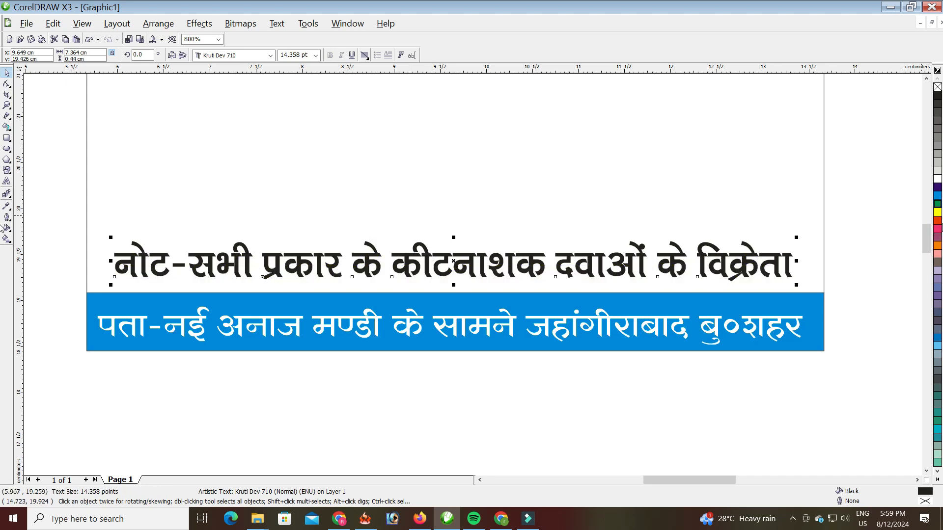
- Colour the note magenta and shift the green shop name slightly right and down
left_click(938, 228)
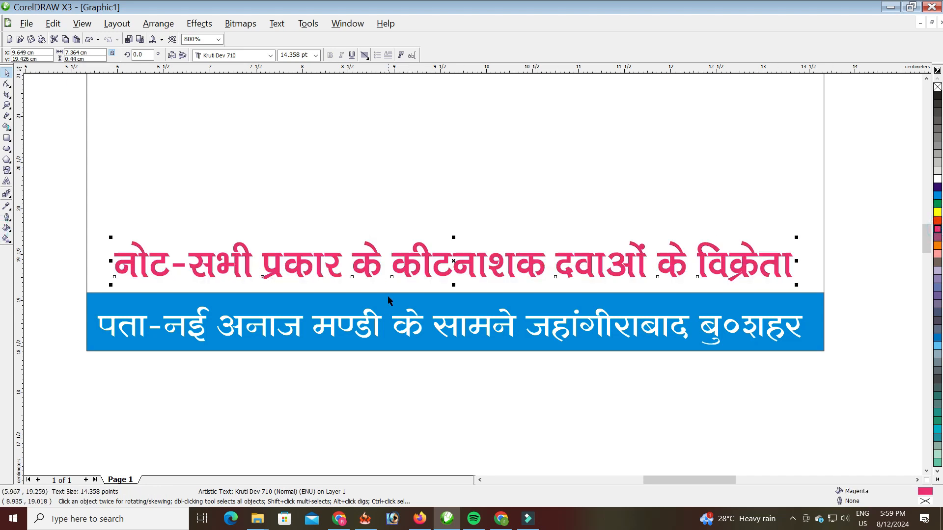
scroll(471, 266, "down", 1)
left_click(470, 146)
left_click_drag(477, 146, 482, 150)
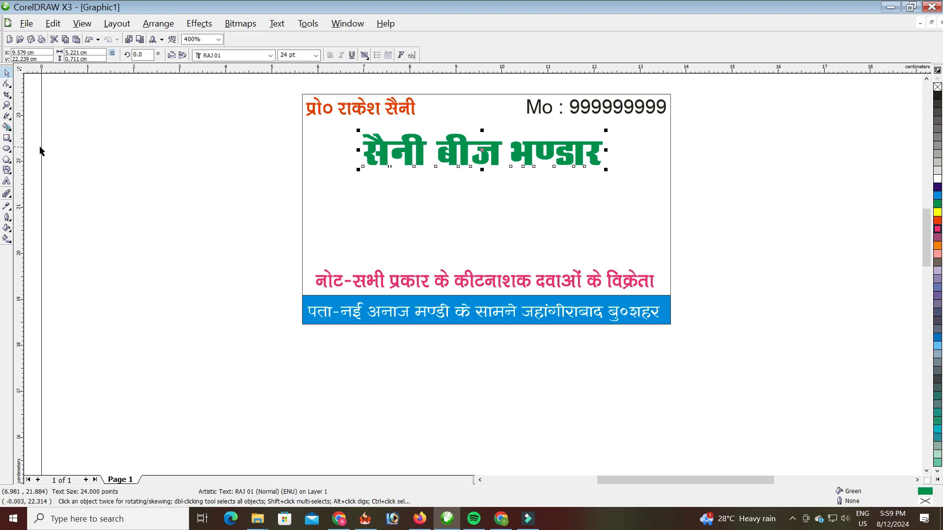
- Draw a square box of about 1.38 cm below the shop name and position it
left_click(7, 138)
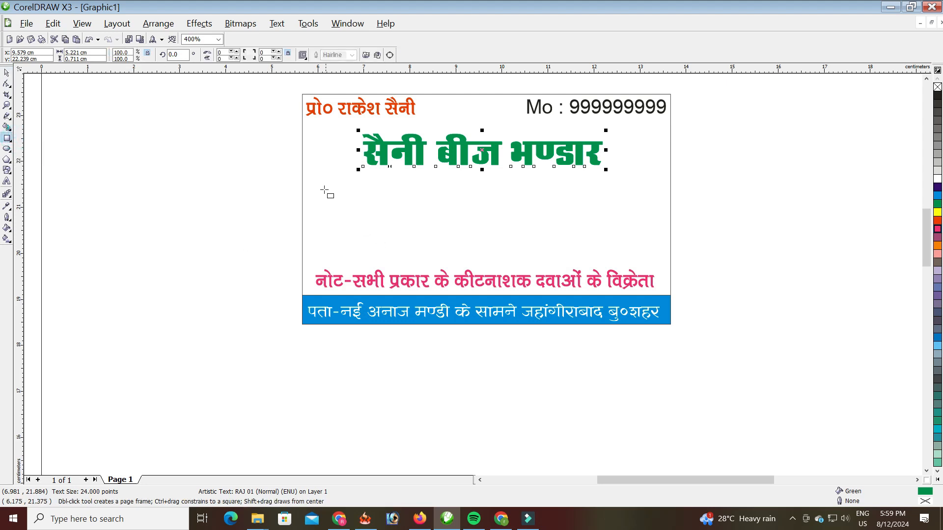
left_click_drag(310, 192, 374, 256)
left_click(7, 72)
scroll(362, 257, "up", 1)
left_click_drag(503, 258, 497, 257)
scroll(484, 265, "down", 1)
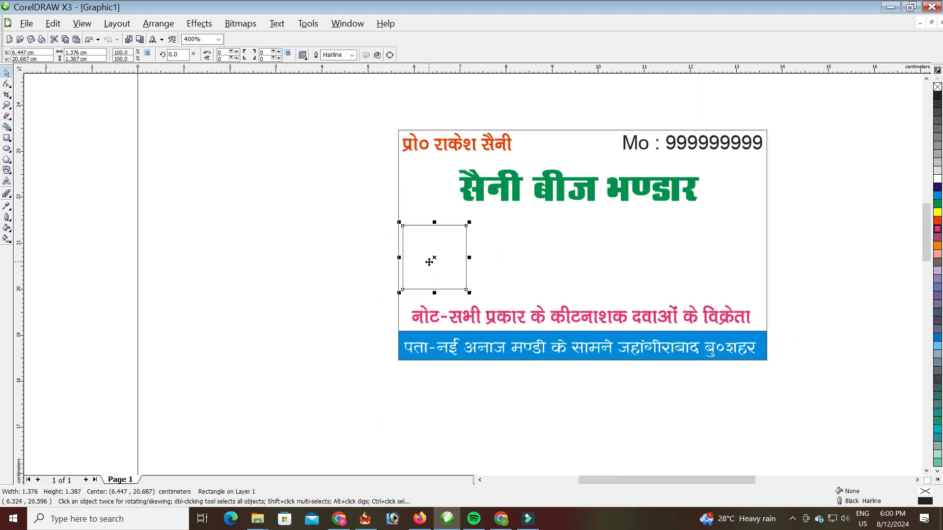
- Duplicate the box into a row of five equal squares and centre the row
left_click_drag(433, 260, 715, 252)
left_click_drag(358, 220, 775, 309)
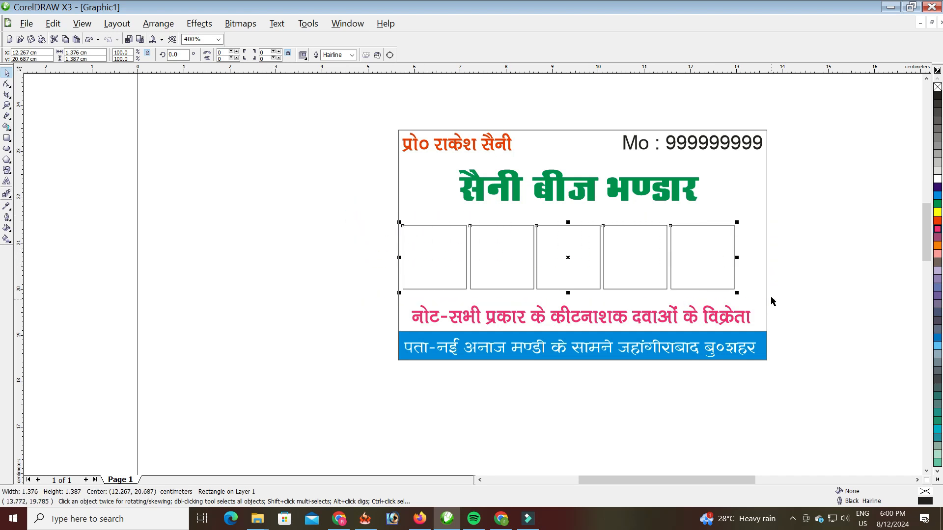
key("Right")
key("Right")
key("Left")
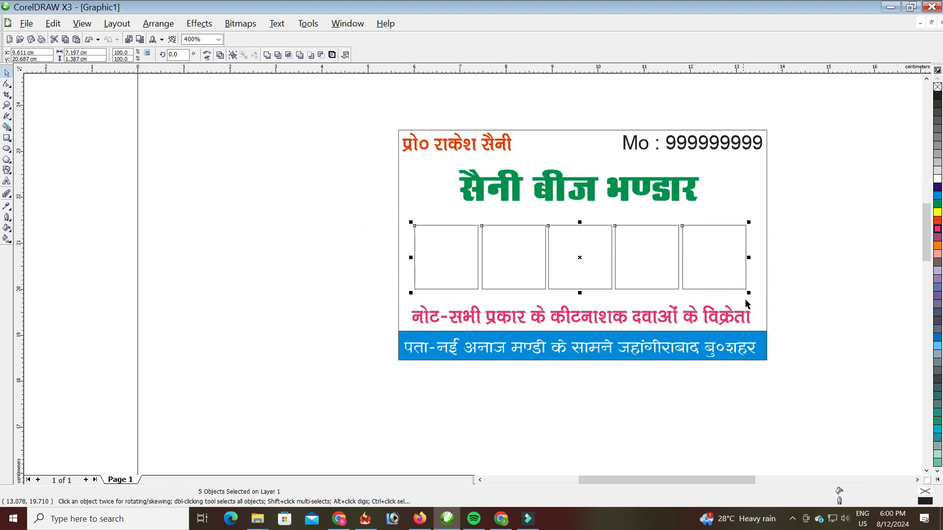
left_click(866, 302)
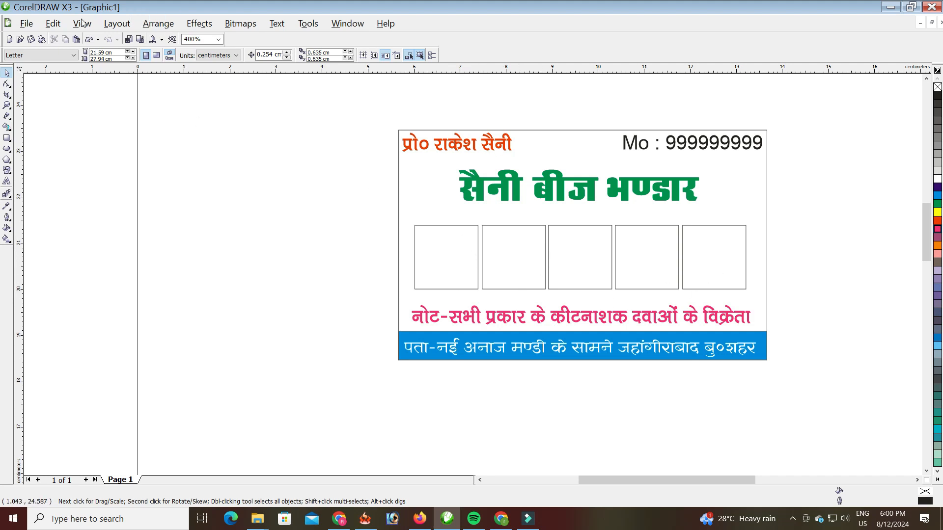
left_click(25, 26)
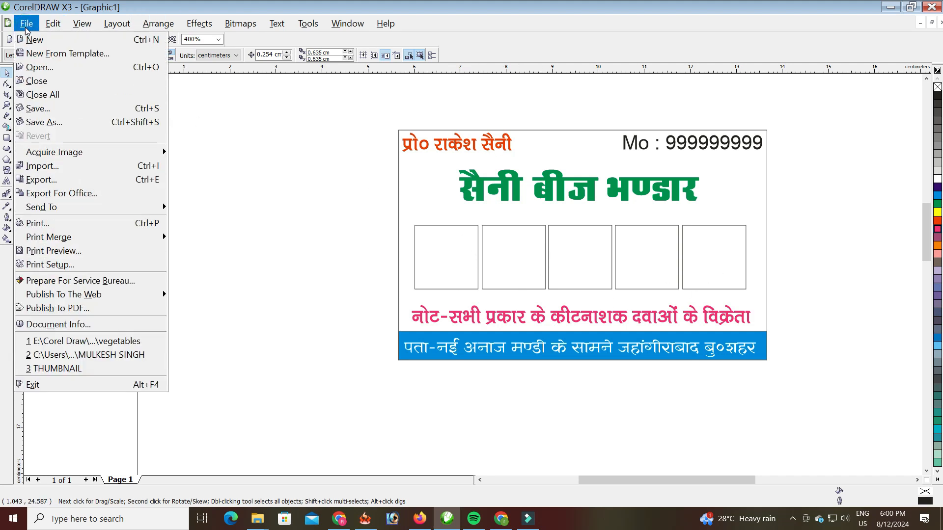
- Open the Import dialog at the Images folder in the course folder on New Volume (D:)
left_click(47, 165)
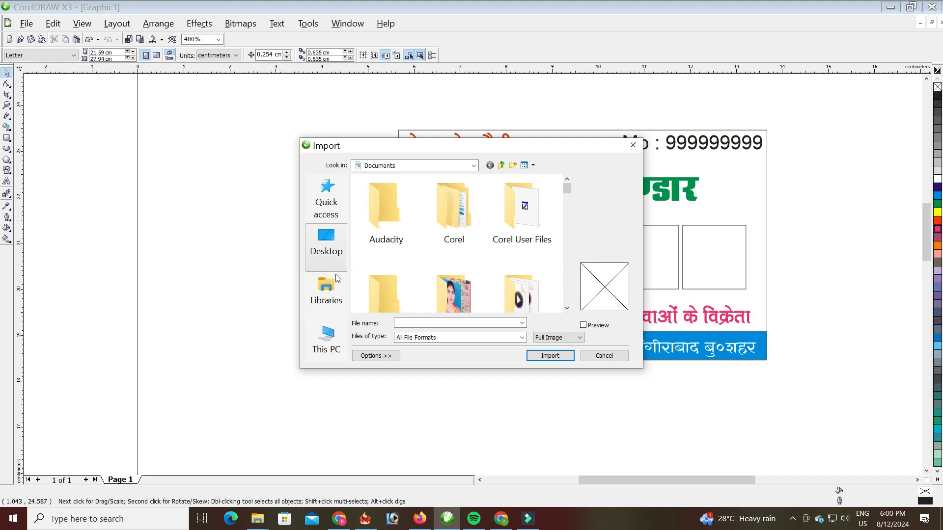
left_click(329, 287)
left_click(326, 339)
scroll(426, 275, "down", 5)
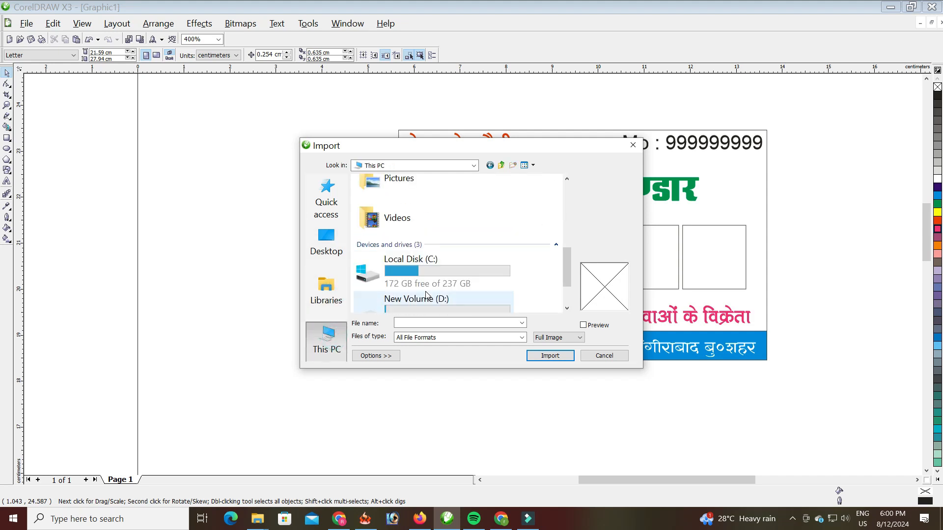
scroll(426, 295, "down", 2)
double_click(426, 257)
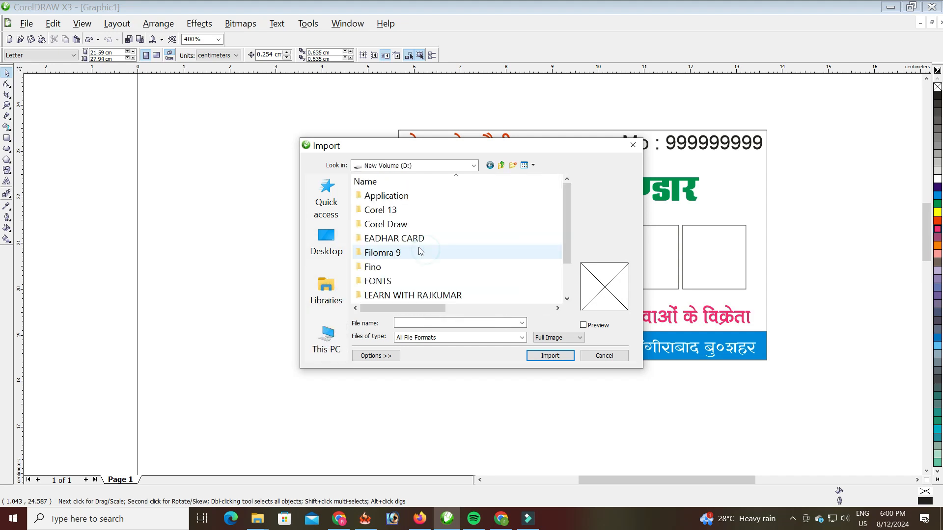
double_click(420, 294)
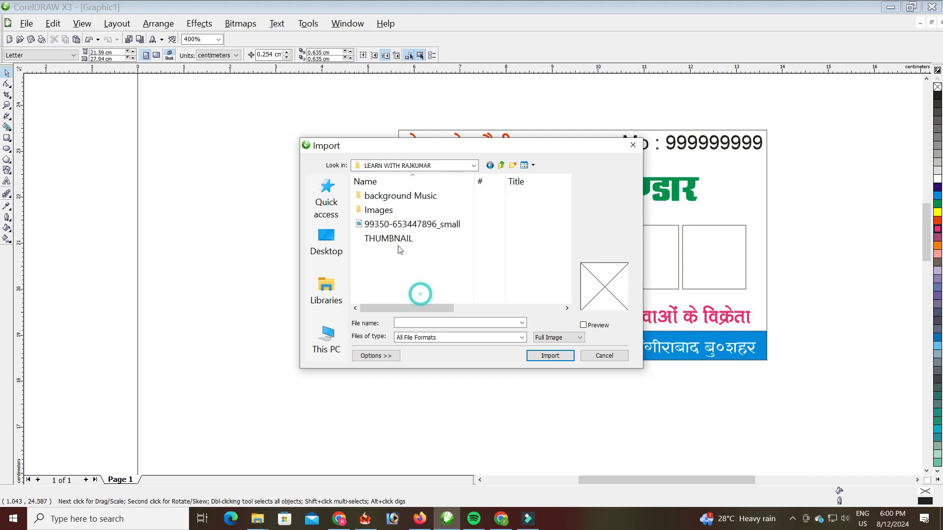
double_click(388, 211)
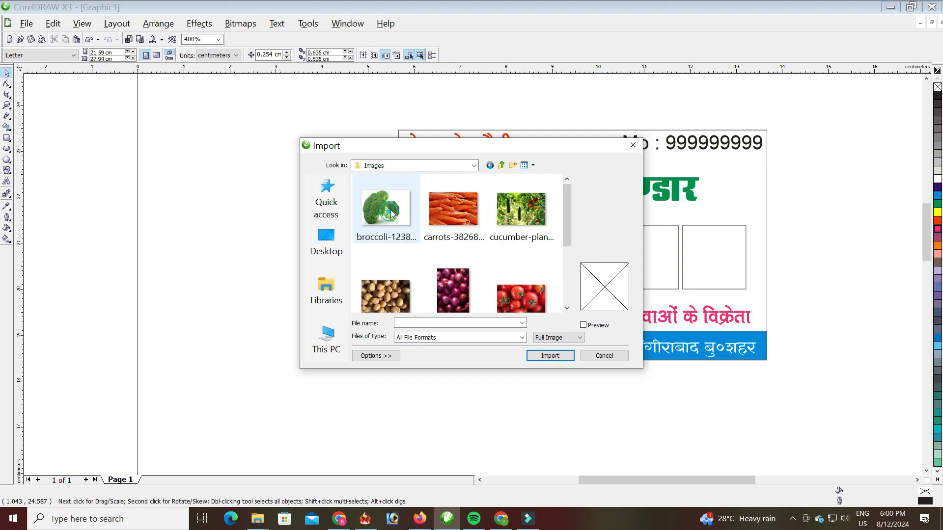
left_click_drag(484, 147, 267, 115)
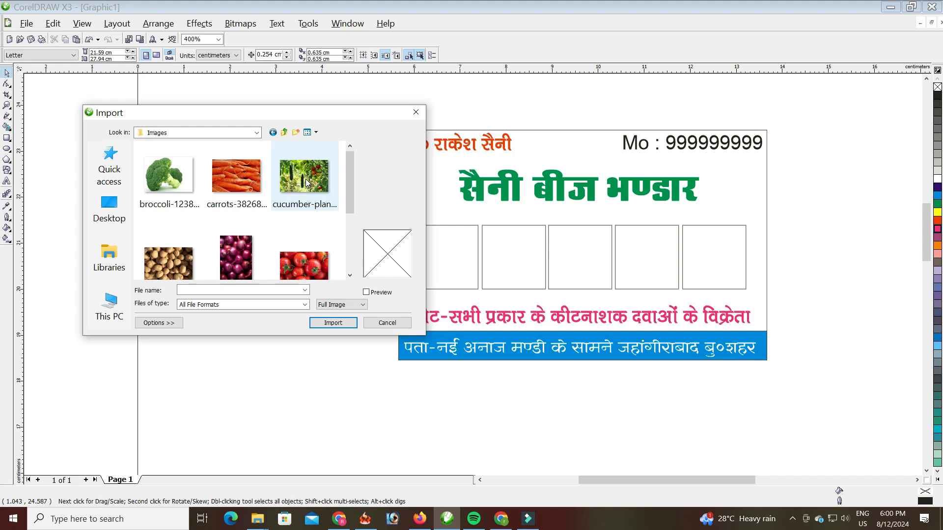
- Select the broccoli, carrot, cucumber, potato, onion and tomato photos
scroll(304, 191, "down", 1)
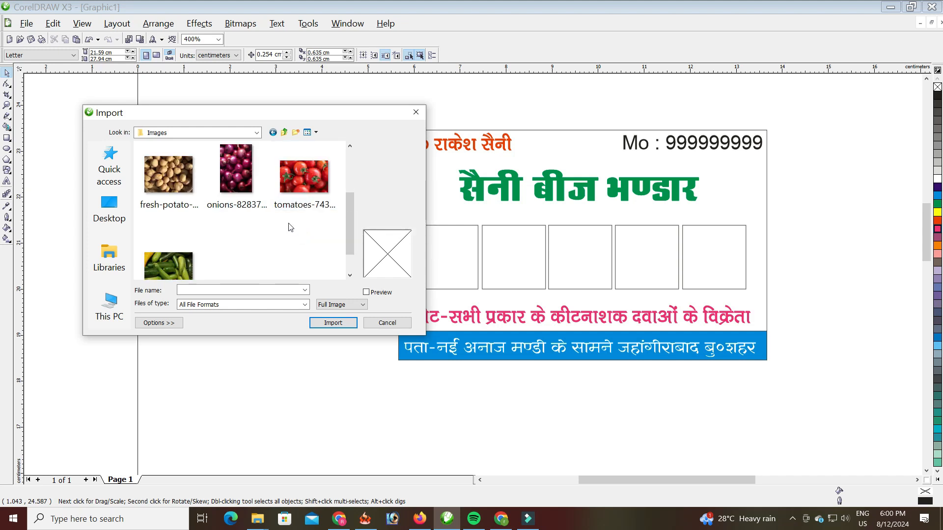
scroll(302, 191, "up", 1)
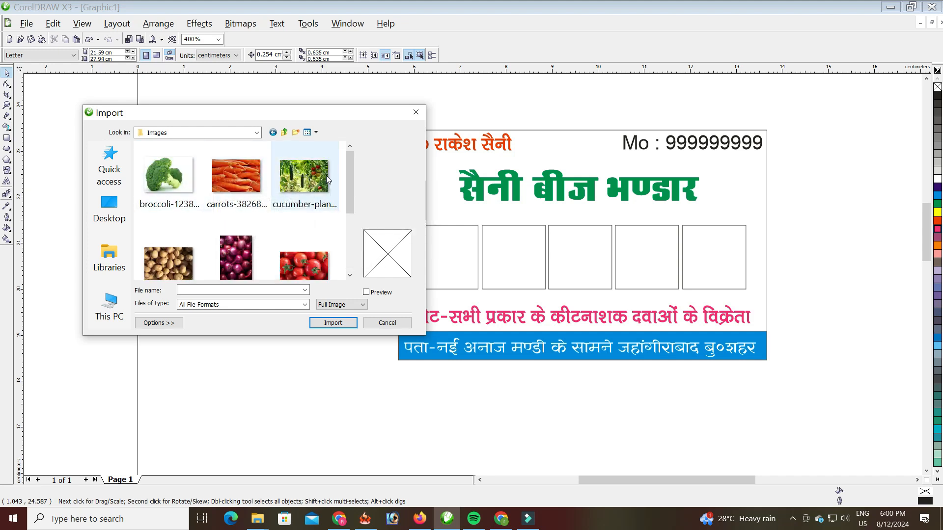
left_click(190, 174)
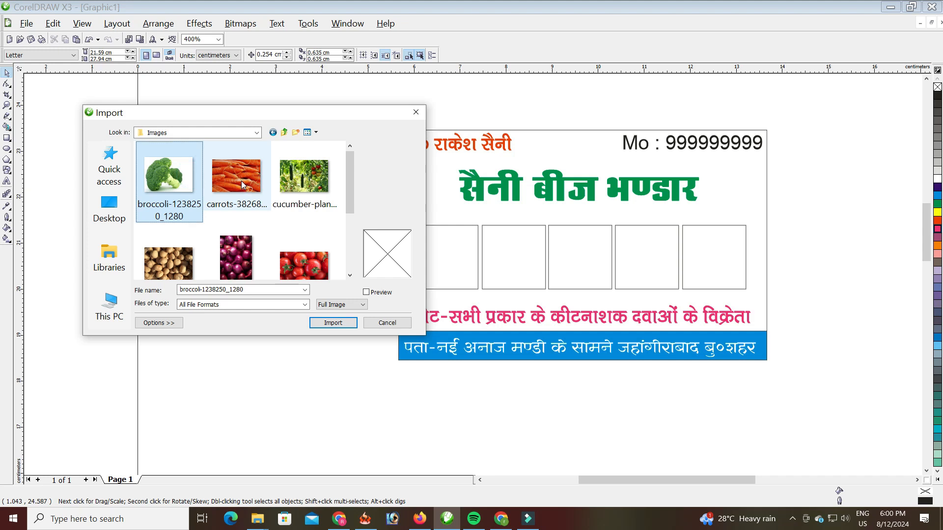
left_click(241, 181, "ctrl")
left_click(313, 181, "ctrl")
left_click(179, 263, "ctrl")
left_click(243, 263, "ctrl")
left_click(301, 265, "ctrl")
scroll(320, 218, "down", 1)
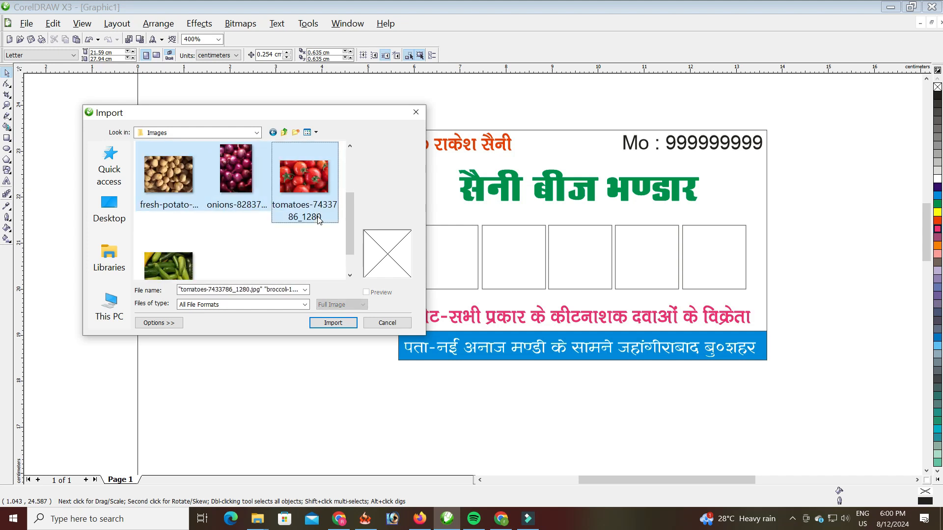
- Import and place the tomato, broccoli, carrot, cucumber-plant and onion photos along the boxes
left_click(333, 323)
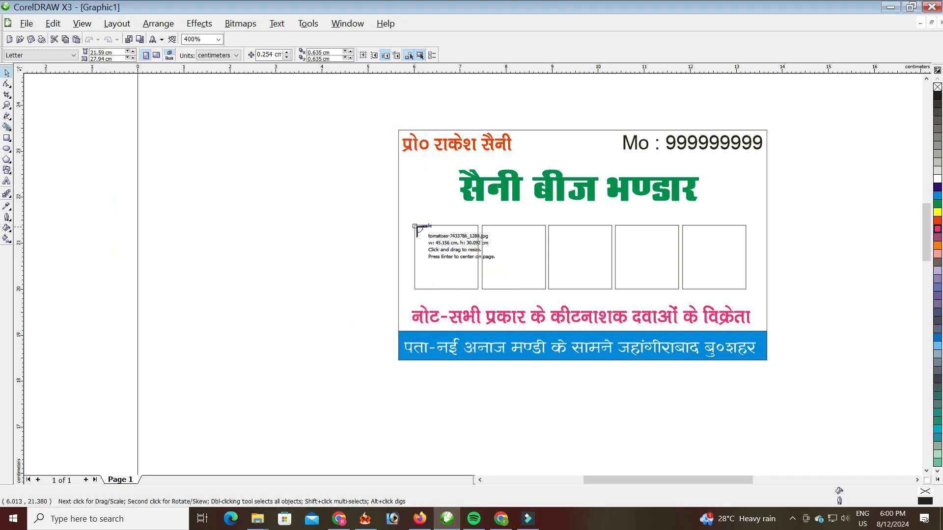
left_click_drag(415, 226, 508, 295)
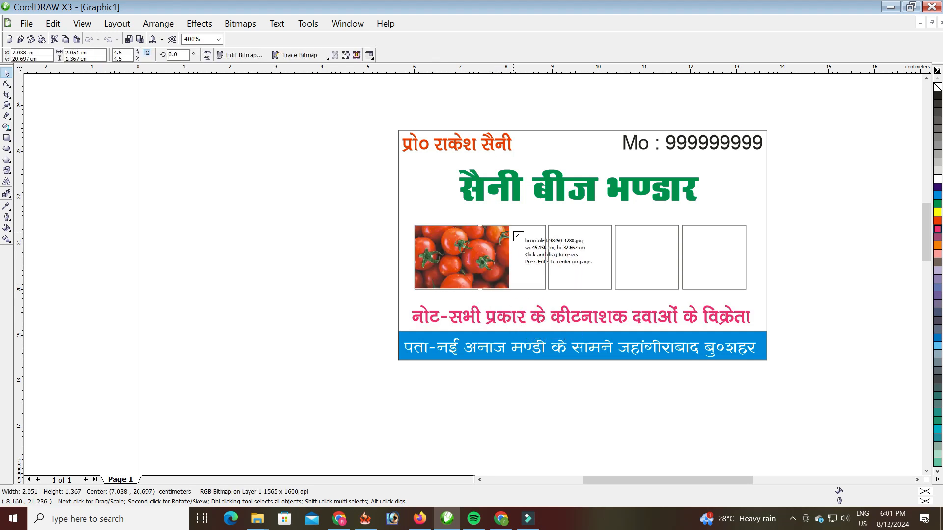
left_click_drag(514, 226, 612, 290)
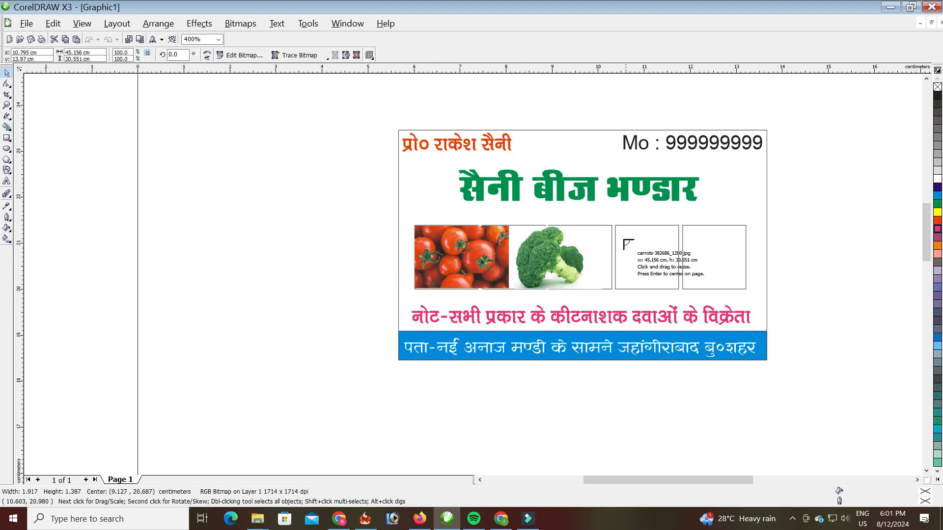
left_click_drag(615, 226, 720, 289)
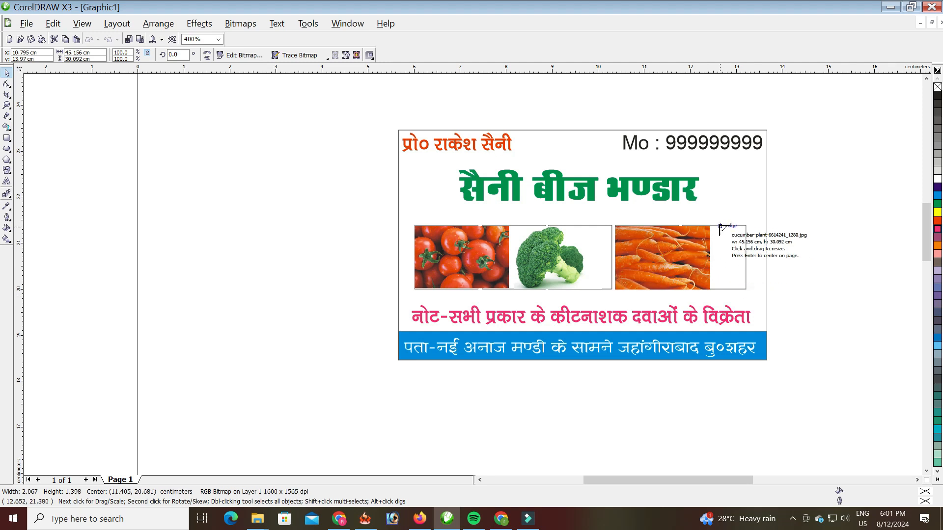
left_click_drag(721, 226, 816, 309)
left_click_drag(812, 155, 889, 231)
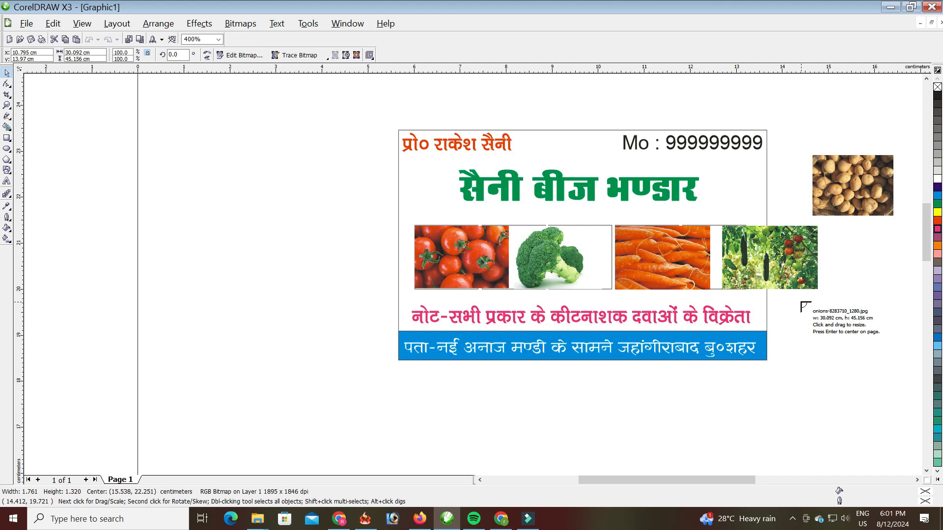
left_click_drag(801, 302, 859, 389)
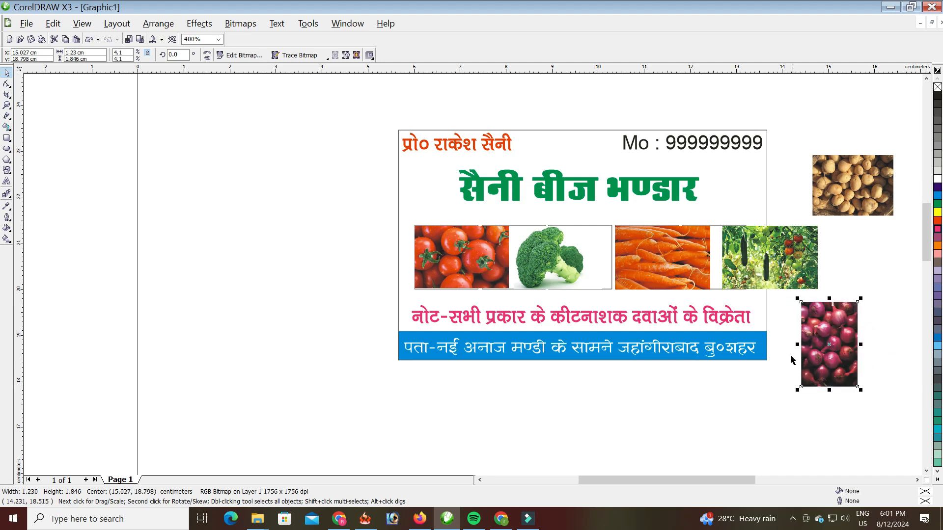
- Move the photos off the boxes below the card, bringing the tomato back onto the first box
left_click_drag(444, 273, 251, 303)
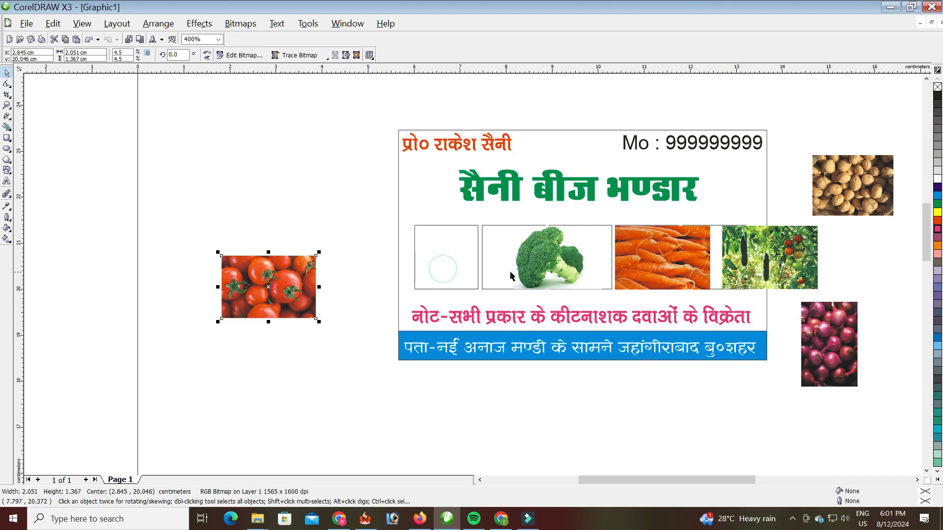
left_click_drag(532, 257, 494, 413)
left_click_drag(641, 263, 659, 410)
left_click_drag(760, 256, 759, 411)
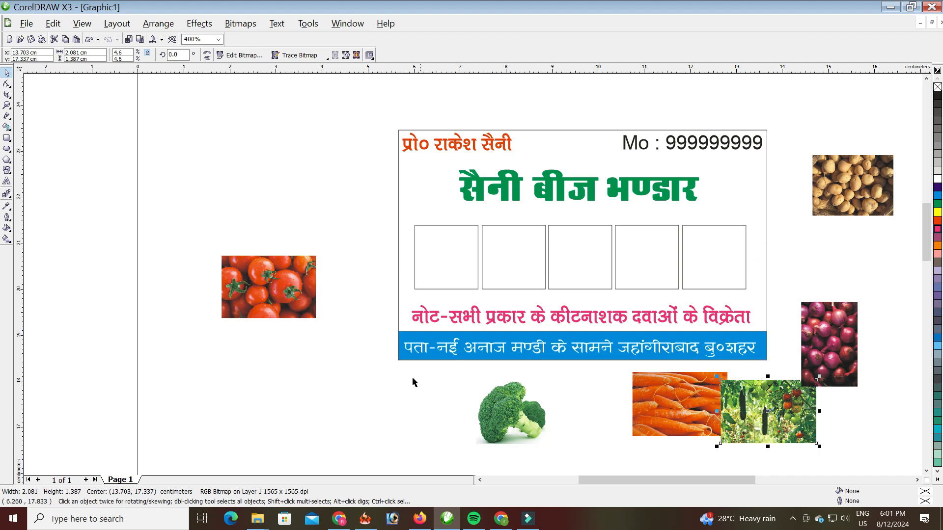
left_click_drag(276, 282, 442, 242)
- PowerClip the tomato, broccoli and carrot photos into the first three boxes
left_click(486, 279)
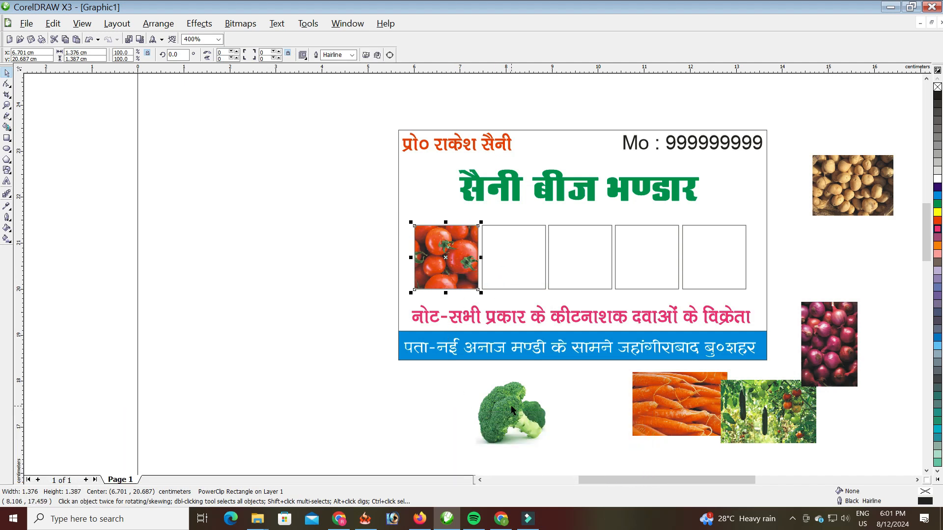
left_click_drag(511, 414, 504, 251)
left_click(554, 290)
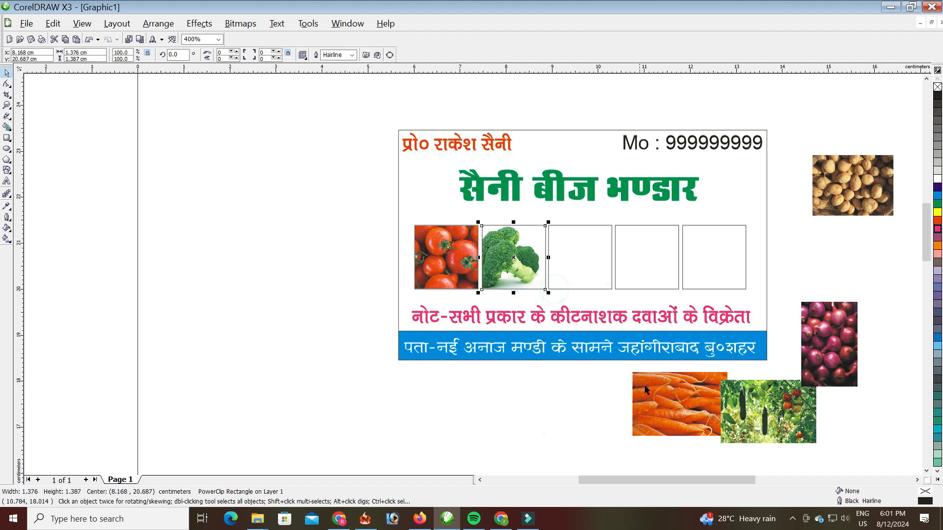
left_click_drag(673, 405, 576, 244)
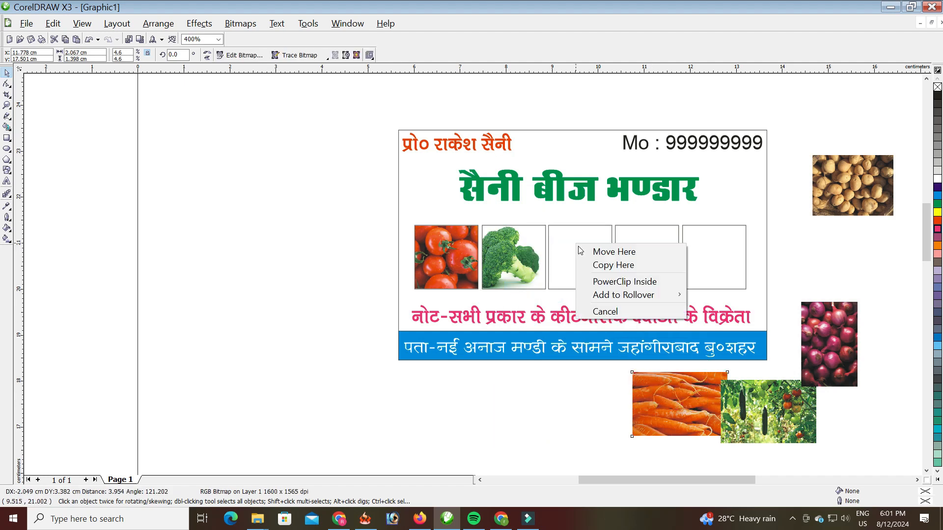
left_click(614, 282)
- PowerClip the cucumber-plant and onion photos into the fourth and fifth boxes
left_click_drag(755, 401, 630, 241)
left_click(665, 278)
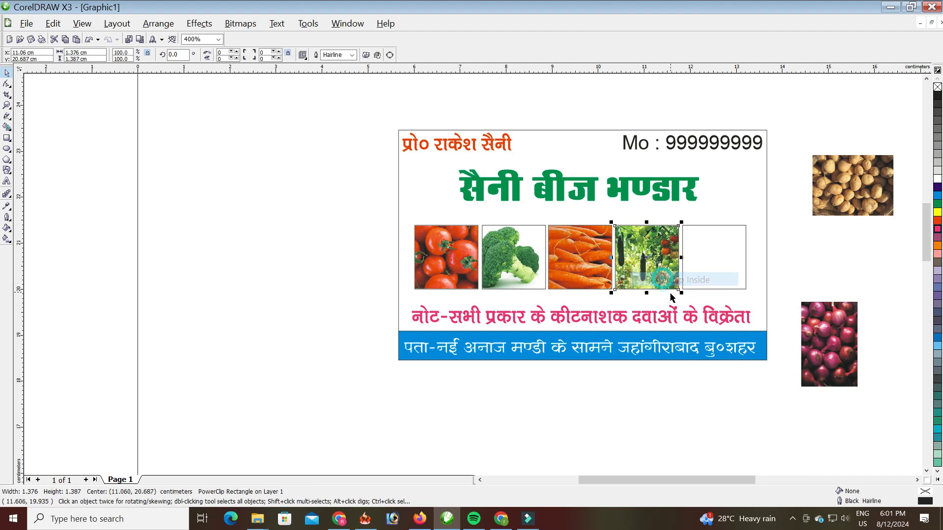
left_click_drag(833, 345, 720, 253)
left_click(728, 287)
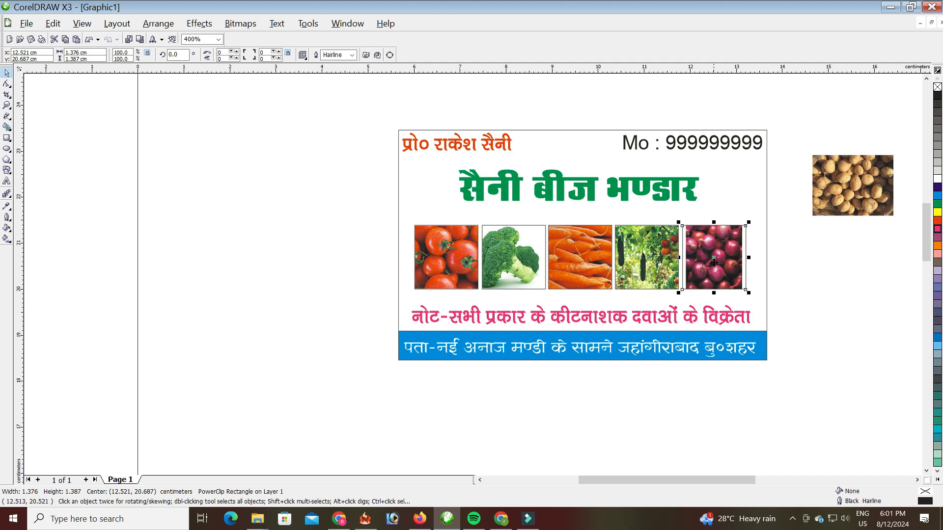
left_click(501, 261)
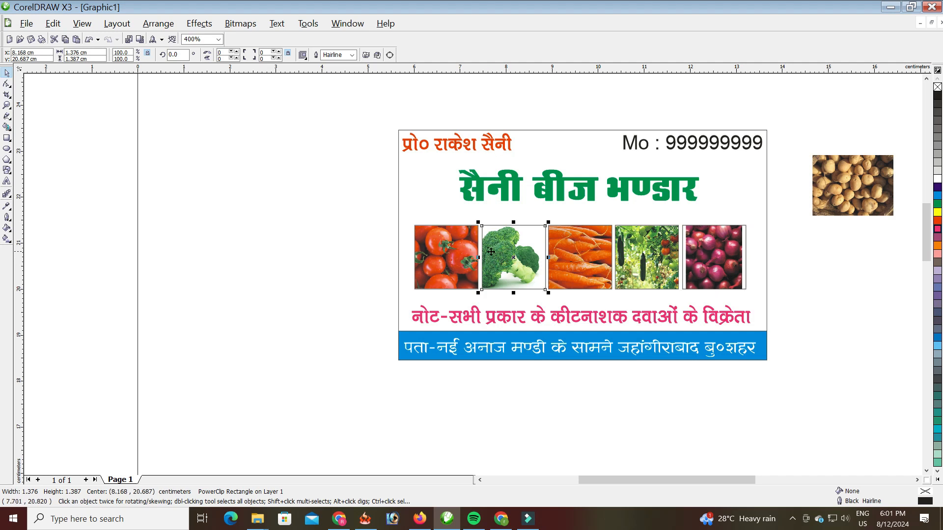
right_click(507, 251)
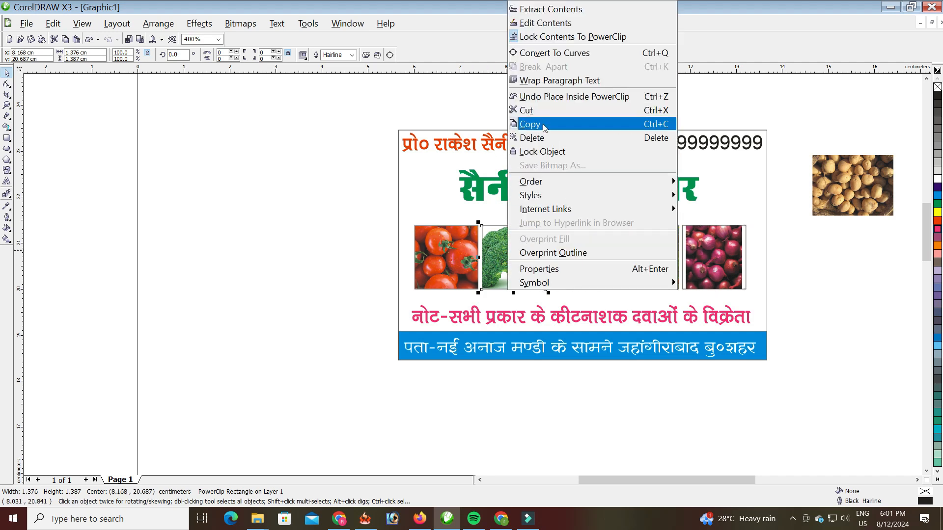
- Edit the broccoli PowerClip contents, shrinking the broccoli image to fit its box
left_click(547, 21)
left_click(501, 260)
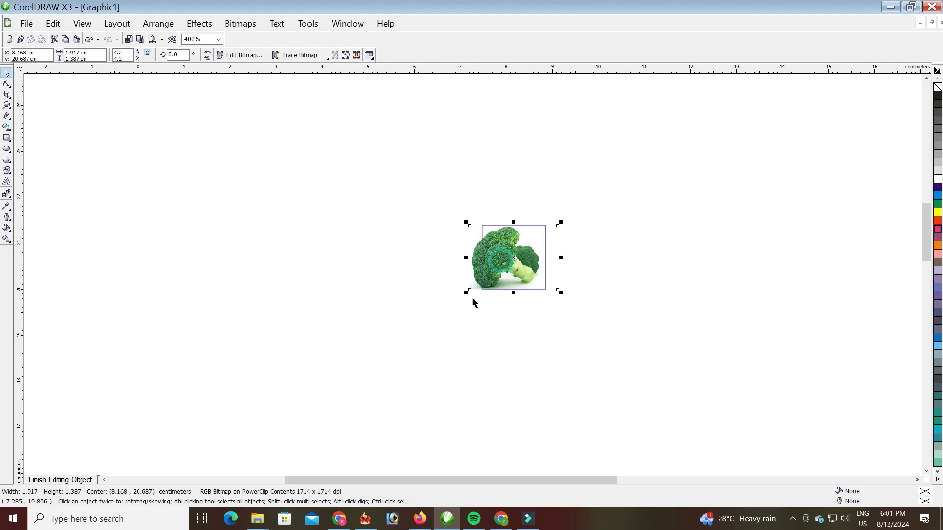
left_click_drag(465, 293, 478, 284)
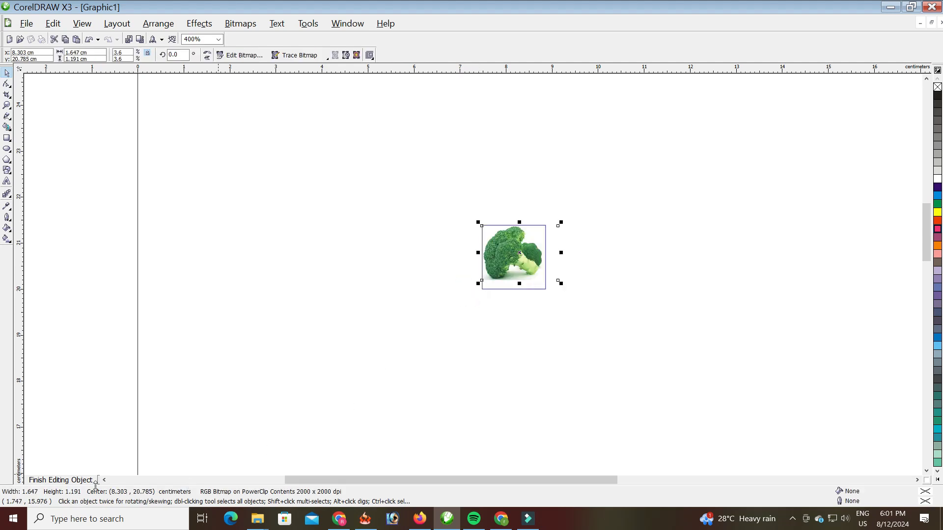
left_click(59, 480)
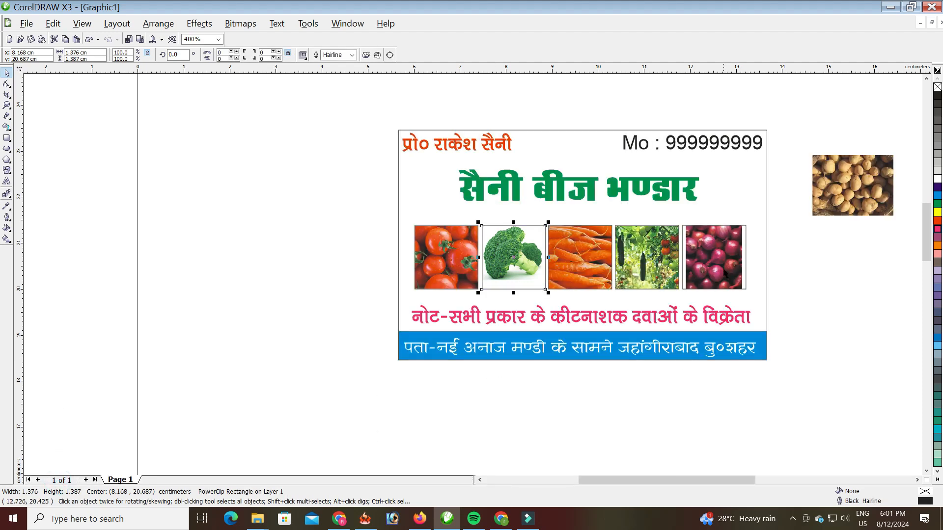
- Rotate the onion image 90° inside its PowerClip and stretch it to fill the box
left_click(737, 251)
right_click(733, 244)
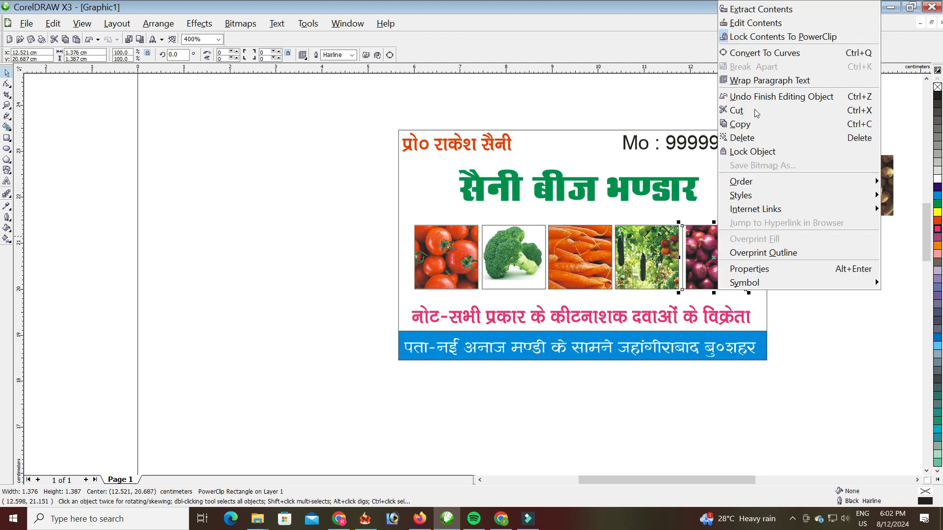
left_click(758, 25)
left_click(724, 261)
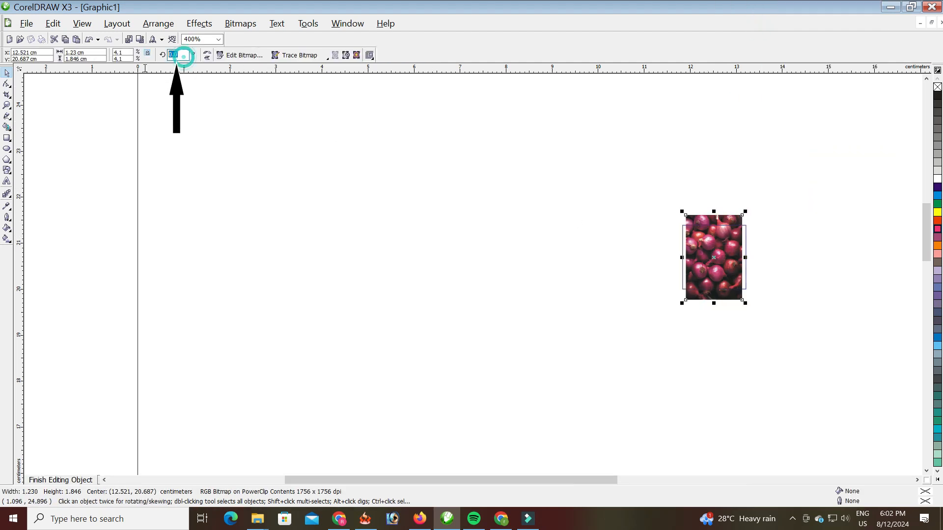
type("90")
key("Return")
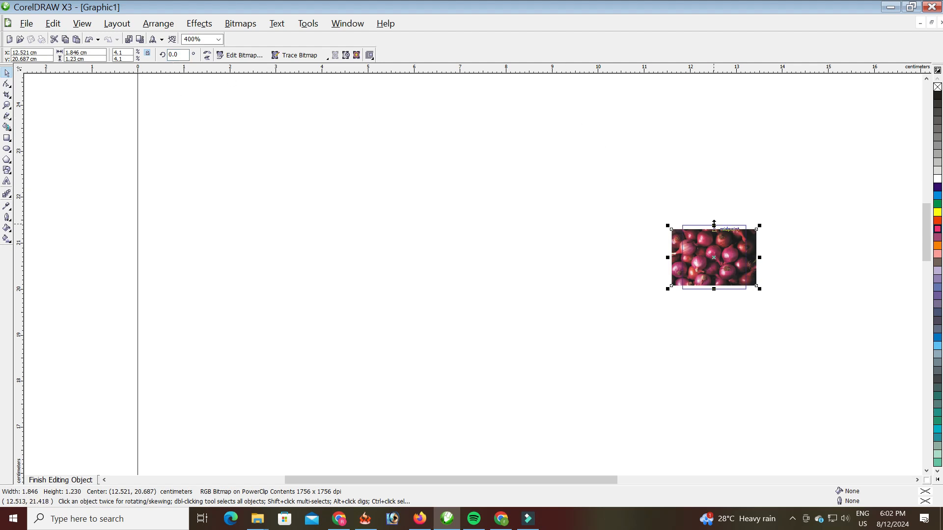
left_click_drag(714, 223, 714, 220)
left_click_drag(714, 288, 714, 293)
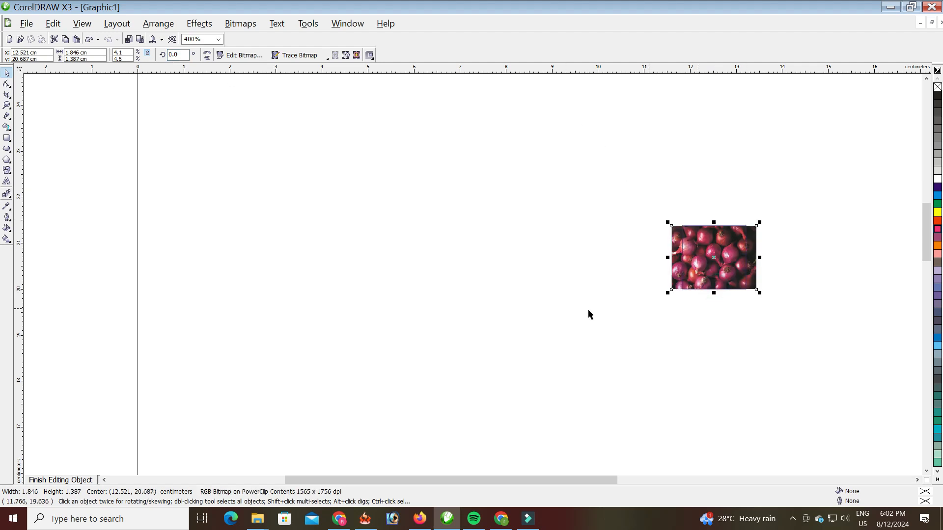
left_click(89, 481)
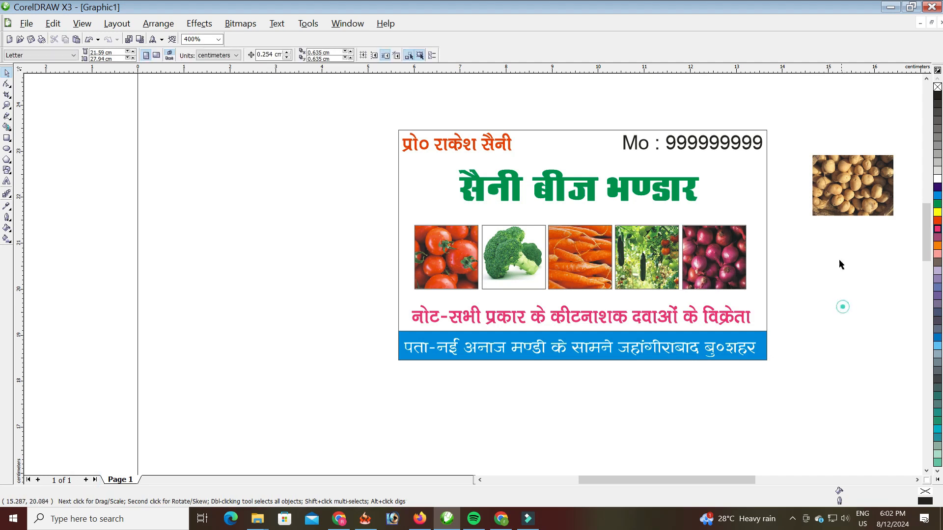
- Delete the leftover potato photo beside the card
left_click(844, 194)
key("Delete")
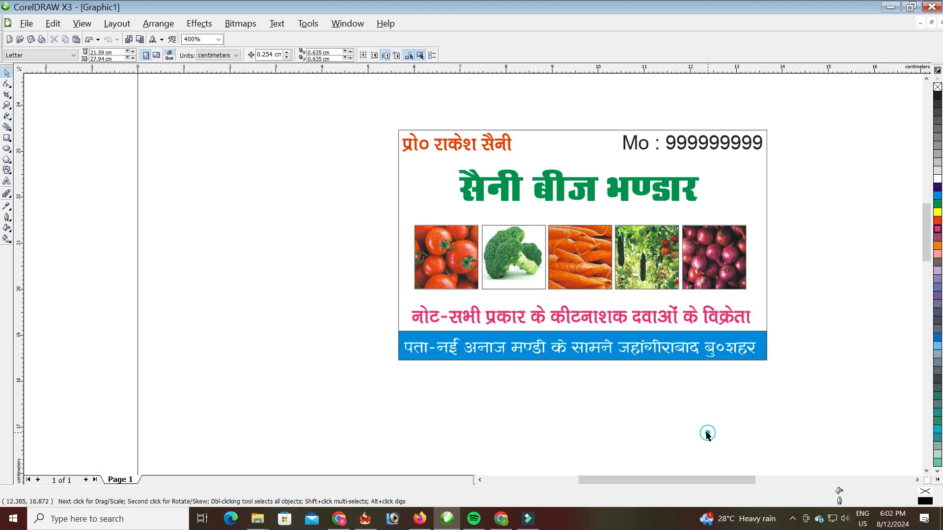
scroll(458, 267, "down", 3)
scroll(472, 275, "up", 2)
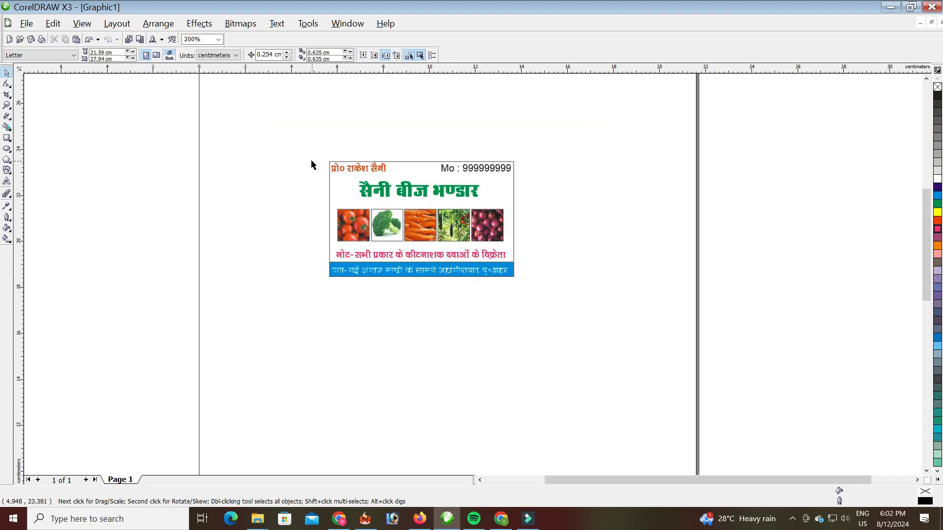
scroll(473, 275, "up", 1)
scroll(499, 339, "down", 2)
scroll(462, 253, "up", 1)
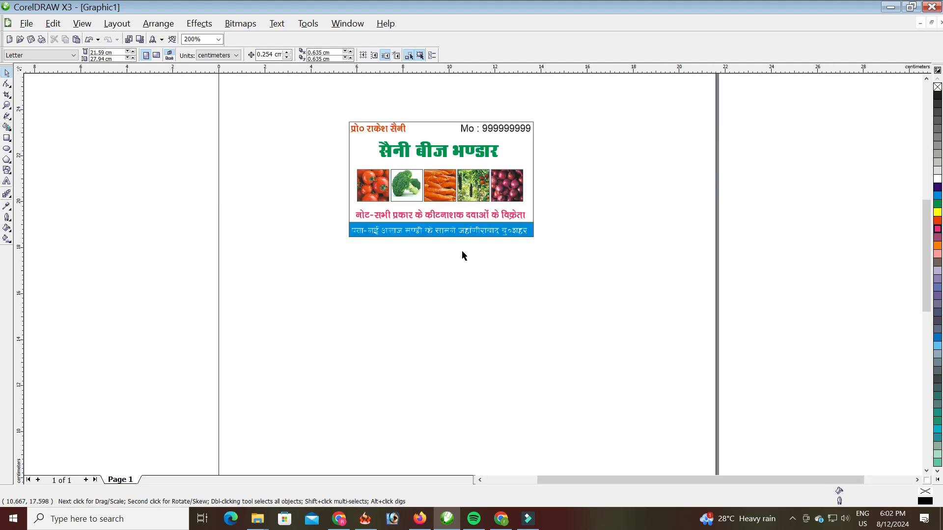
- Group all twelve card objects and shift the group slightly lower and right
left_click_drag(312, 99, 570, 307)
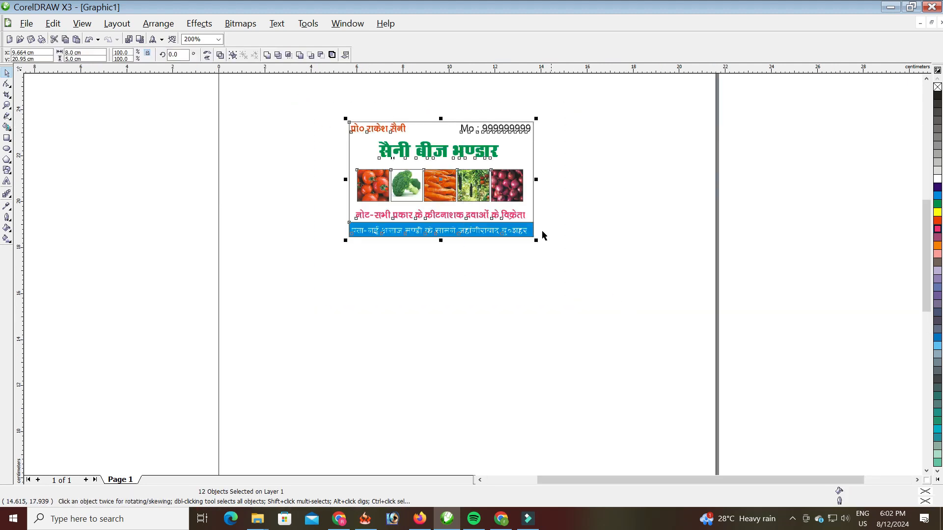
left_click_drag(326, 101, 521, 272)
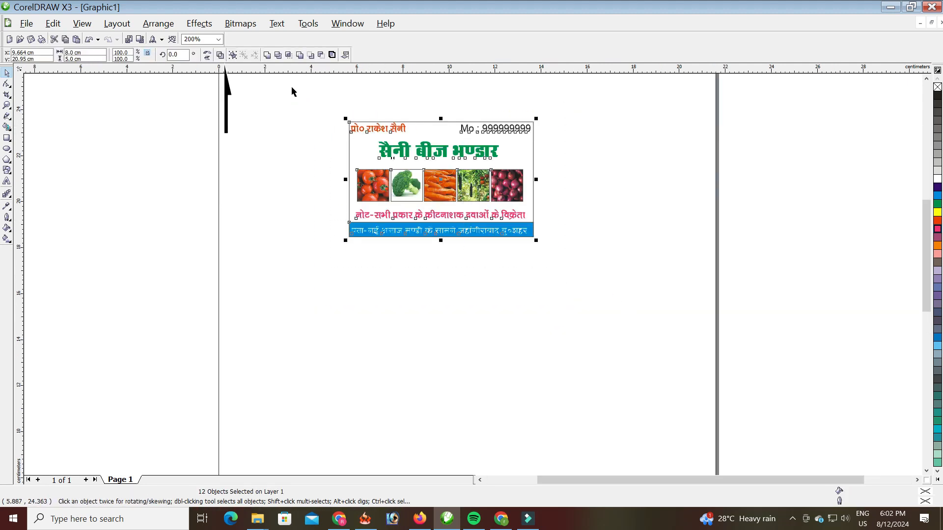
left_click(203, 203)
left_click_drag(448, 199, 445, 265)
mouse_move(433, 273)
left_mouse_down()
mouse_move(451, 239)
mouse_move(428, 273)
left_mouse_up()
left_click_drag(427, 270, 467, 233)
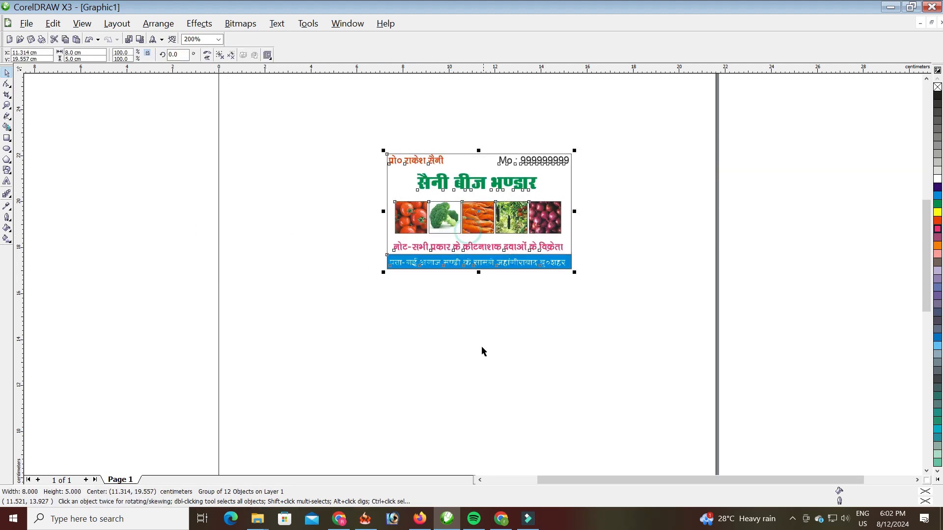
left_click(483, 351)
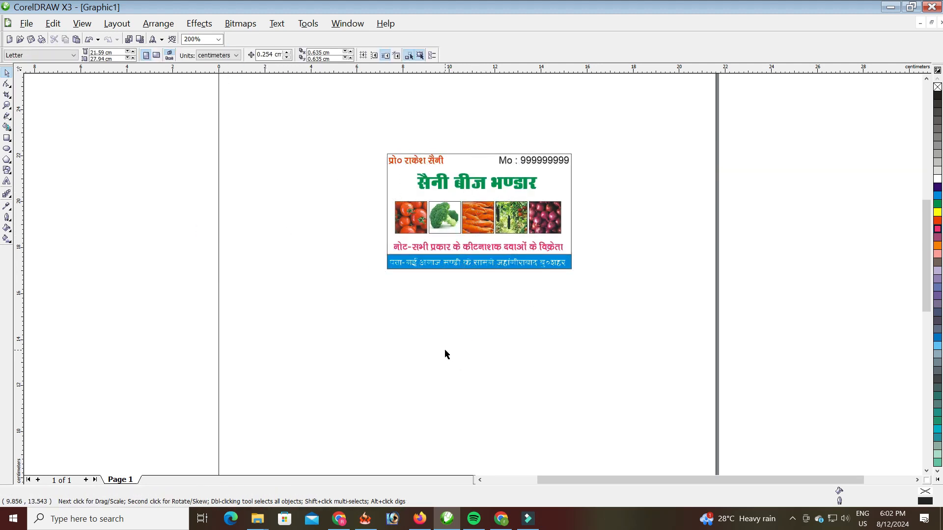